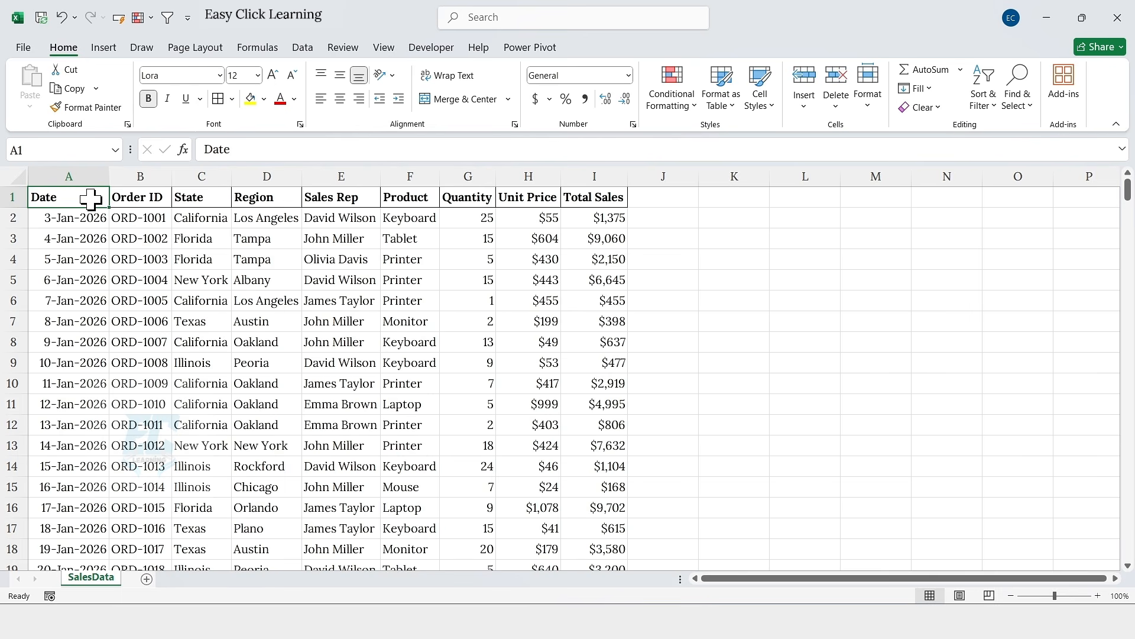
Step: Convert the whole sales data range starting at A1 into a table with headers
{"action": "key", "text": "ctrl+shift+End"}
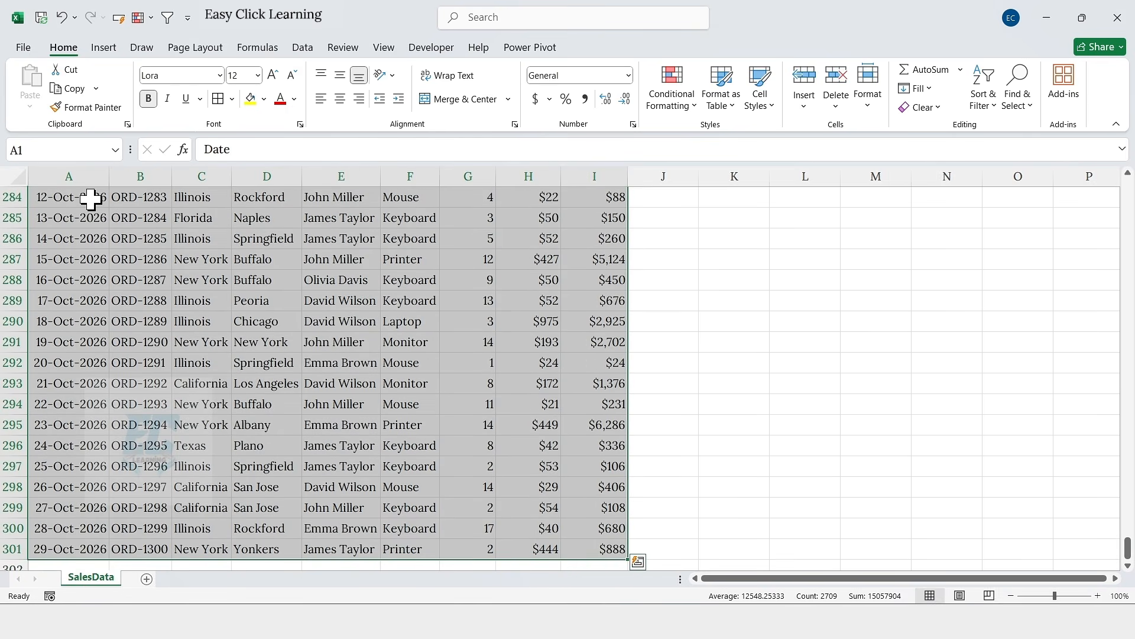
{"action": "key", "text": "ctrl+t"}
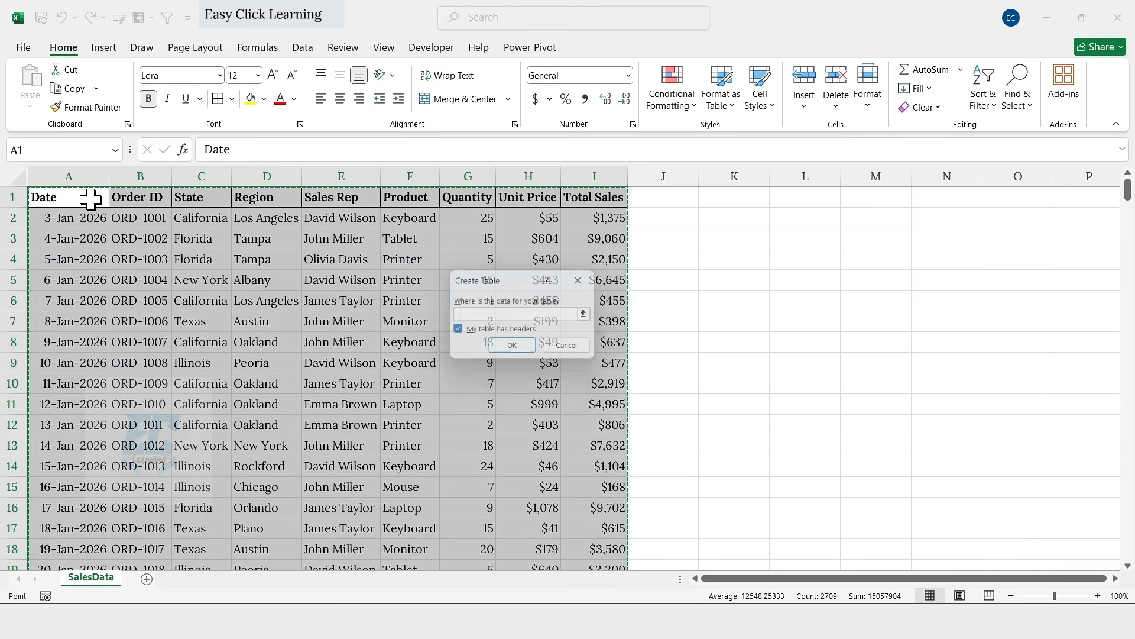
{"action": "left_click", "coordinate": [514, 350]}
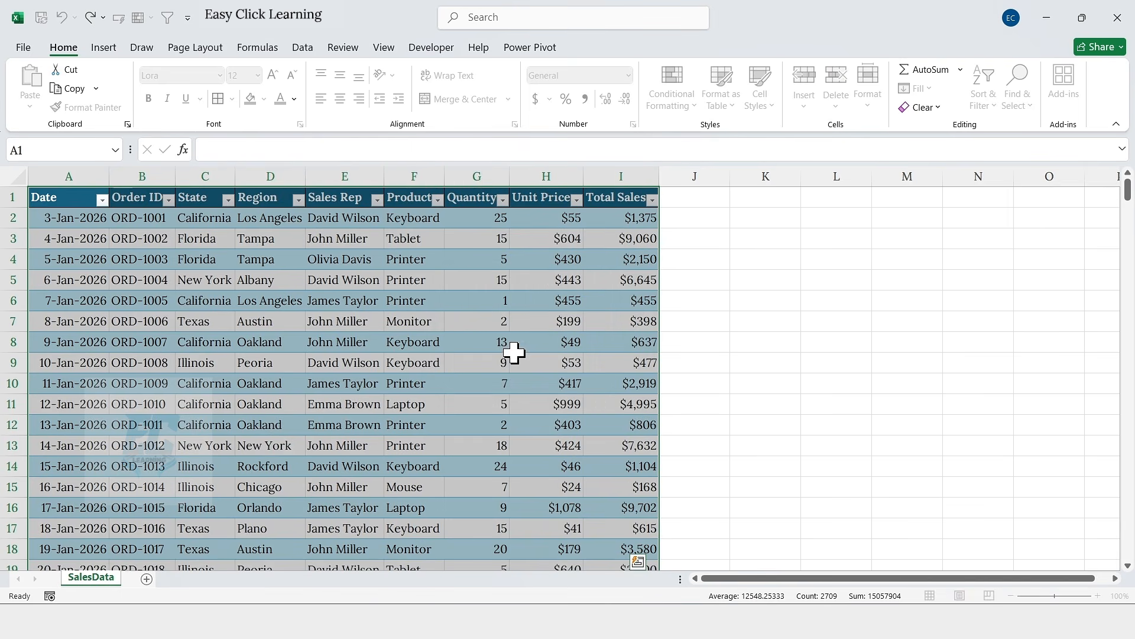
{"action": "left_click", "coordinate": [423, 306]}
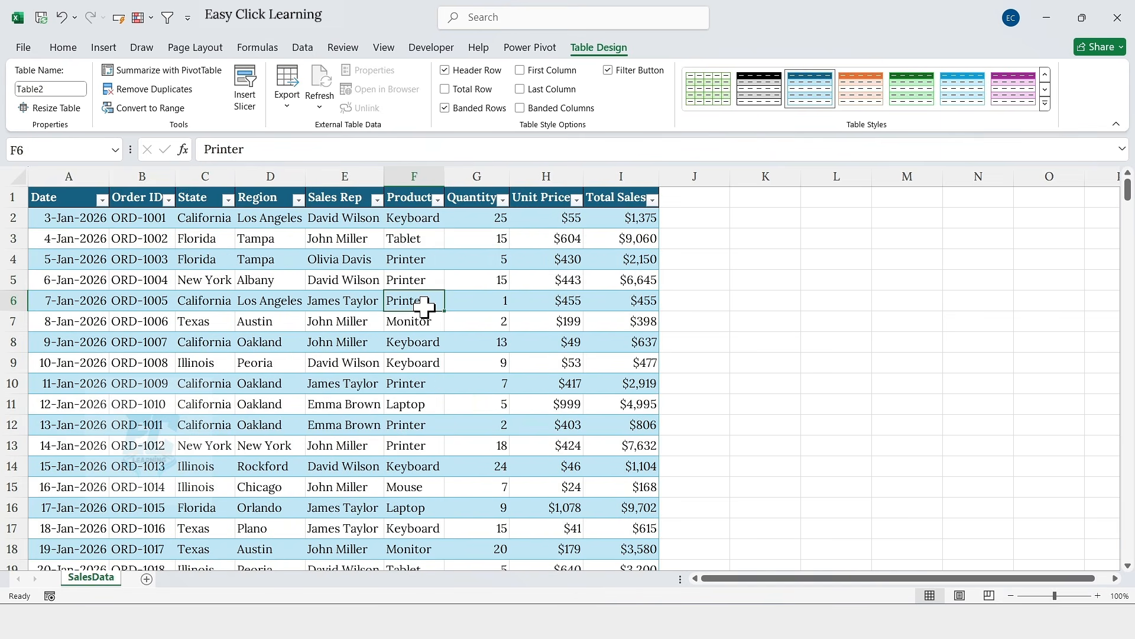
Step: Insert a PivotTable based on the sales table, placed on a new worksheet
{"action": "scroll", "coordinate": [424, 305], "scroll_direction": "down", "scroll_amount": 4}
{"action": "scroll", "coordinate": [424, 305], "scroll_direction": "up", "scroll_amount": 4}
{"action": "left_click", "coordinate": [95, 46]}
{"action": "left_click", "coordinate": [51, 80]}
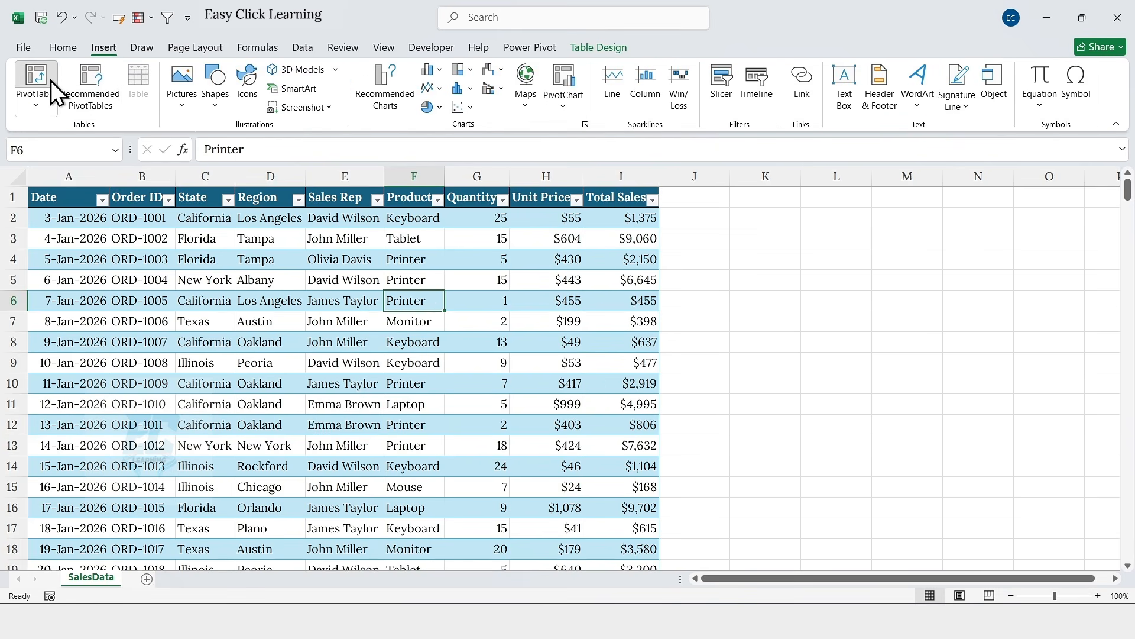
{"action": "left_click", "coordinate": [455, 312]}
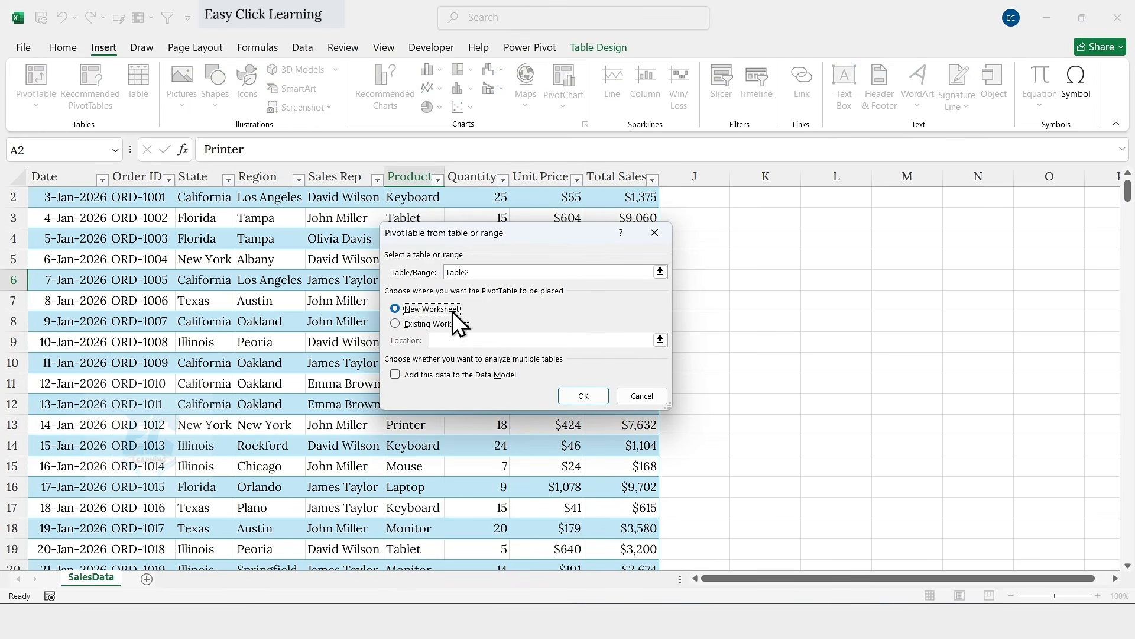
{"action": "left_click", "coordinate": [569, 396]}
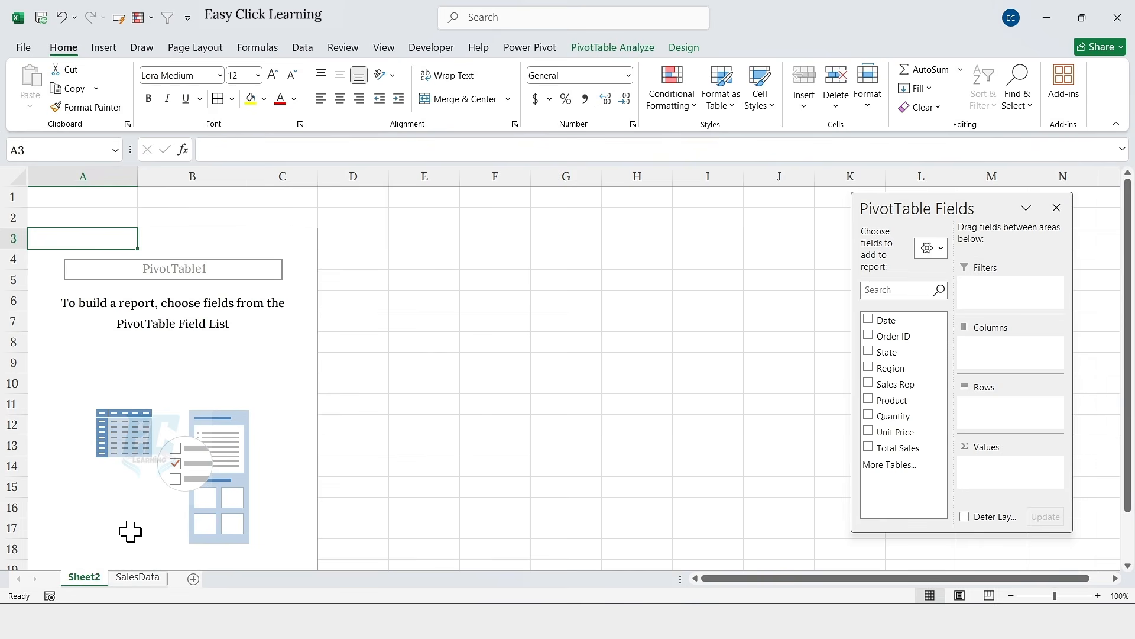
Step: Rename the new worksheet as PivotTable
{"action": "right_click", "coordinate": [78, 577]}
{"action": "left_click", "coordinate": [117, 412]}
{"action": "type", "text": "PivotTable"}
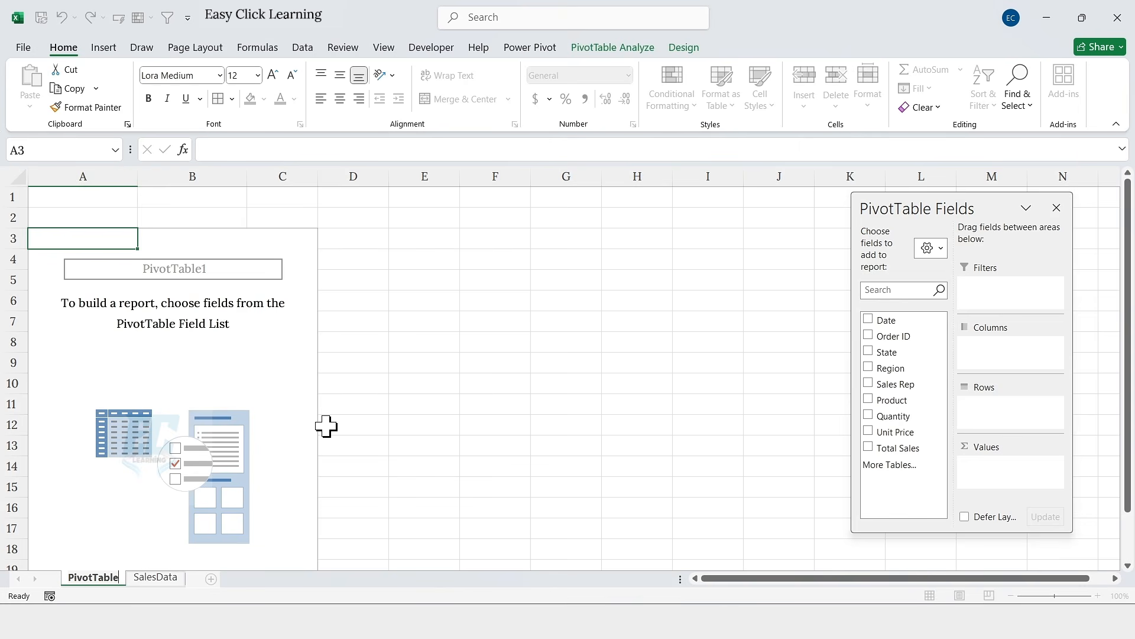
{"action": "key", "text": "Return"}
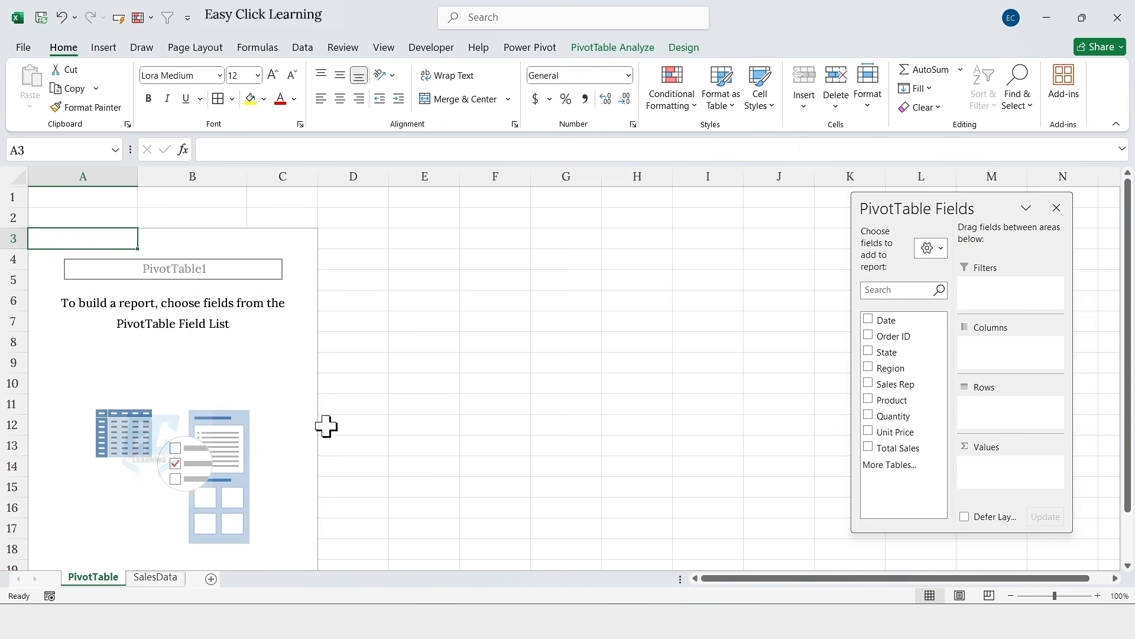
Step: Add State to the pivot table's rows and add Total Sales twice to its values
{"action": "left_click_drag", "start_coordinate": [881, 352], "coordinate": [987, 419]}
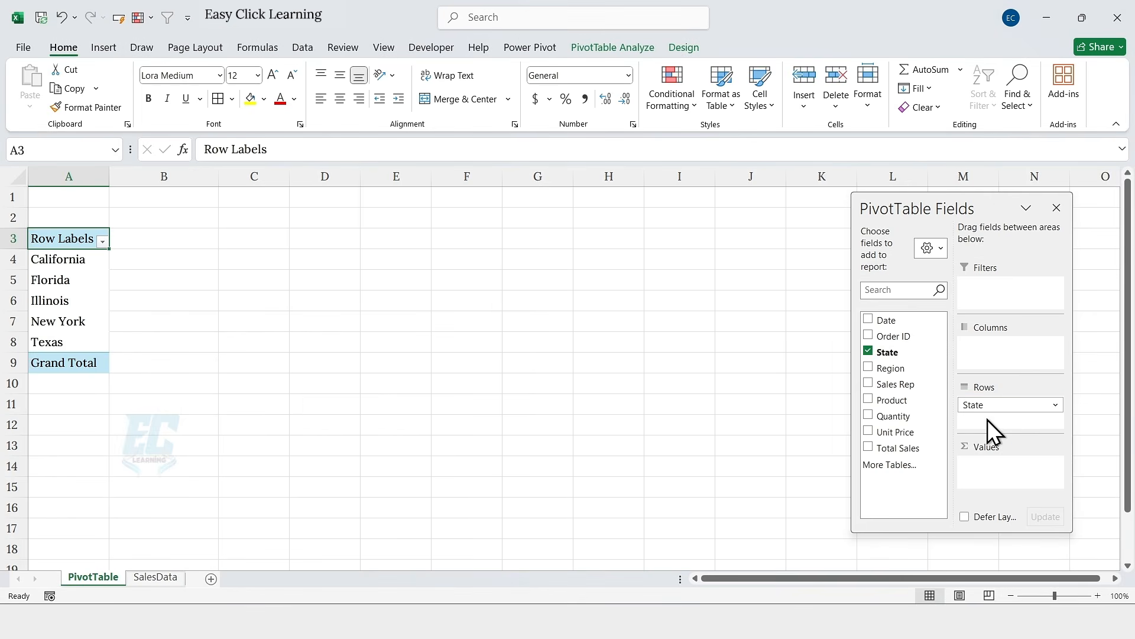
{"action": "left_click_drag", "start_coordinate": [869, 448], "coordinate": [1020, 476]}
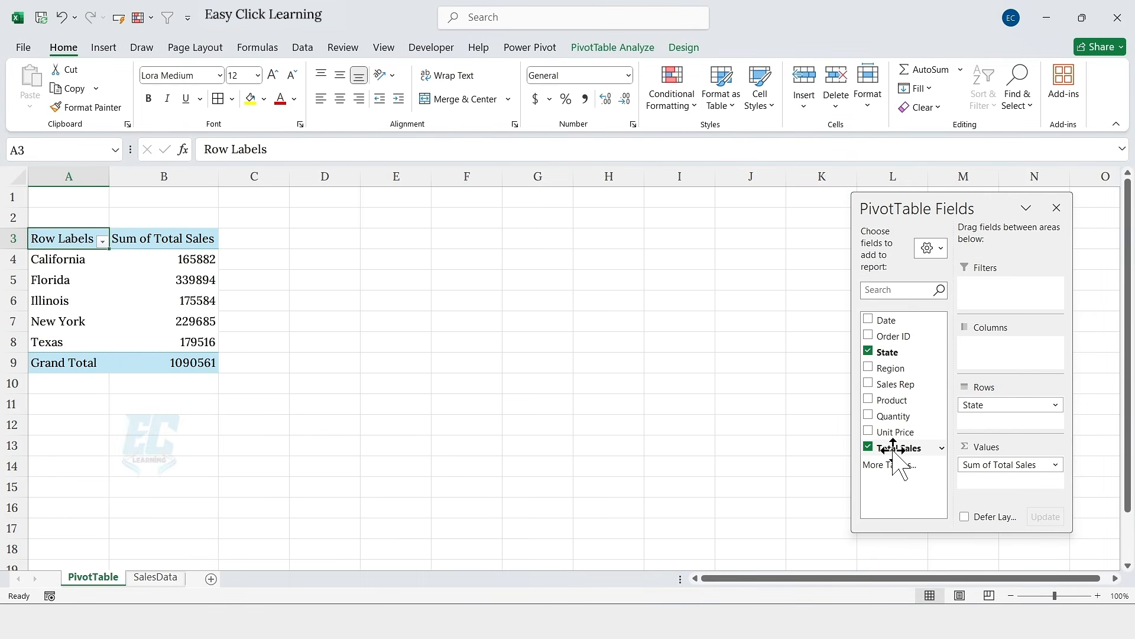
{"action": "left_click_drag", "start_coordinate": [893, 450], "coordinate": [989, 486]}
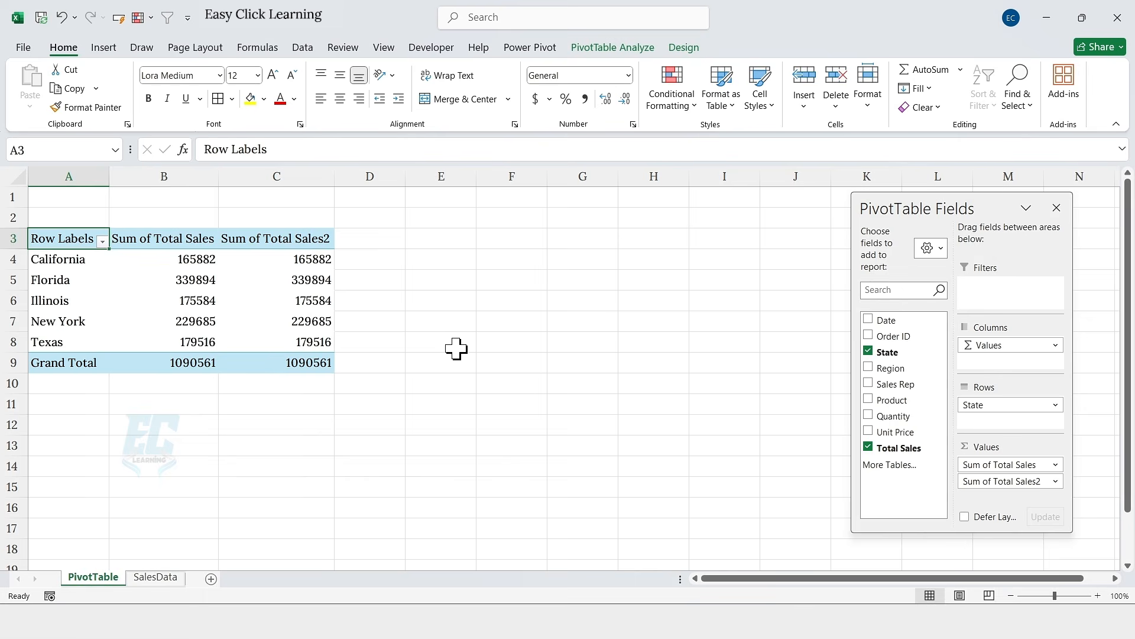
Step: Show the second Total Sales value column as % of Grand Total
{"action": "left_click", "coordinate": [307, 259]}
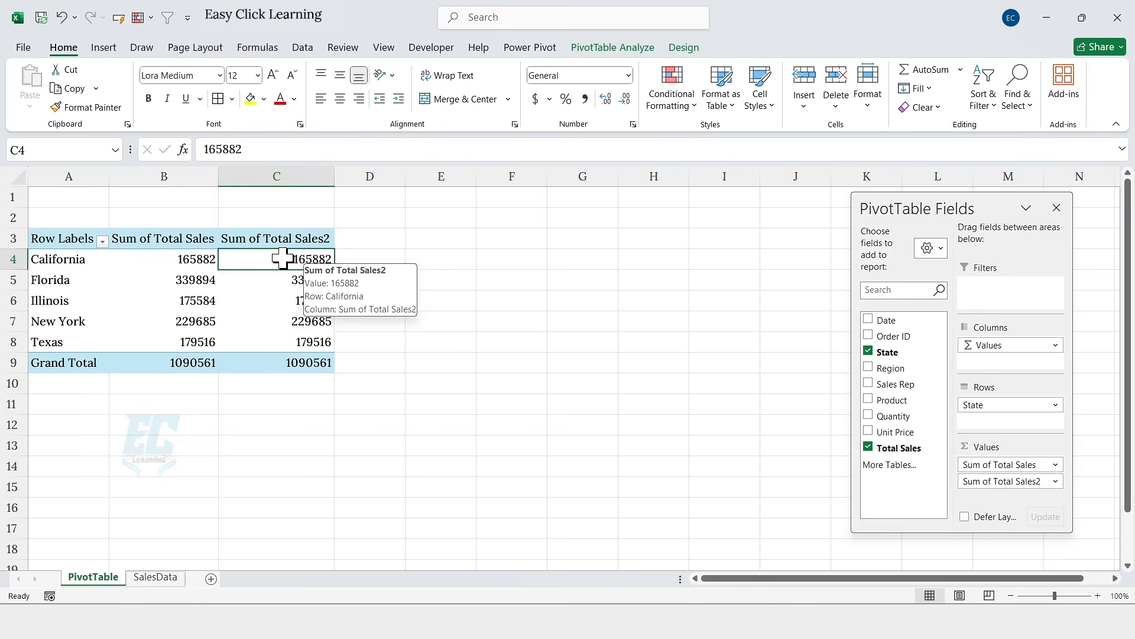
{"action": "right_click", "coordinate": [284, 260]}
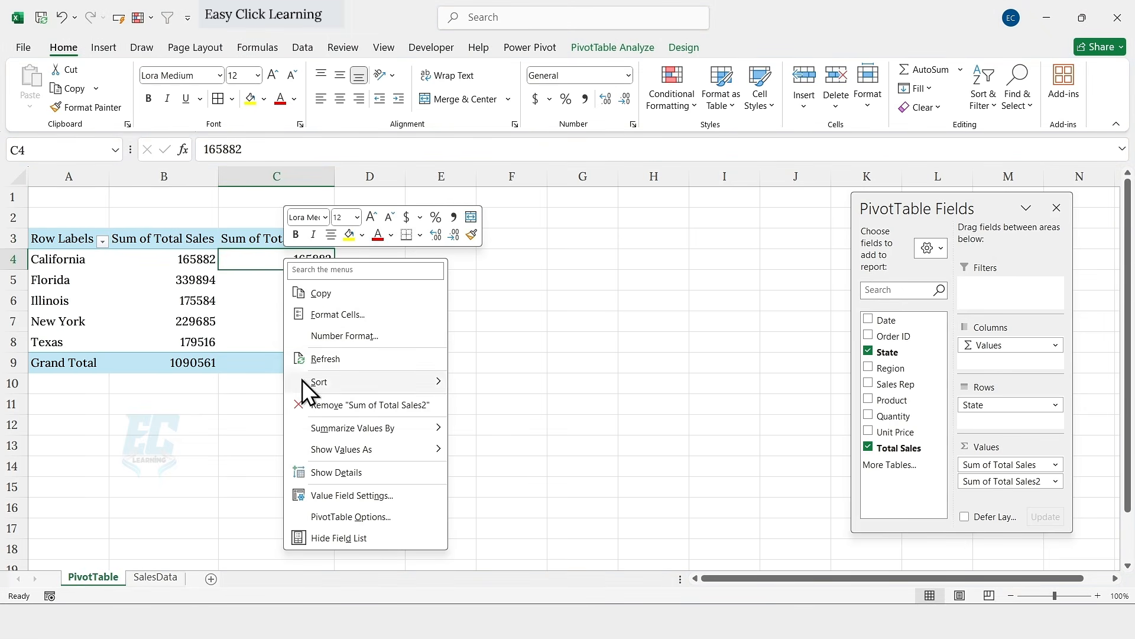
{"action": "mouse_move", "coordinate": [347, 448]}
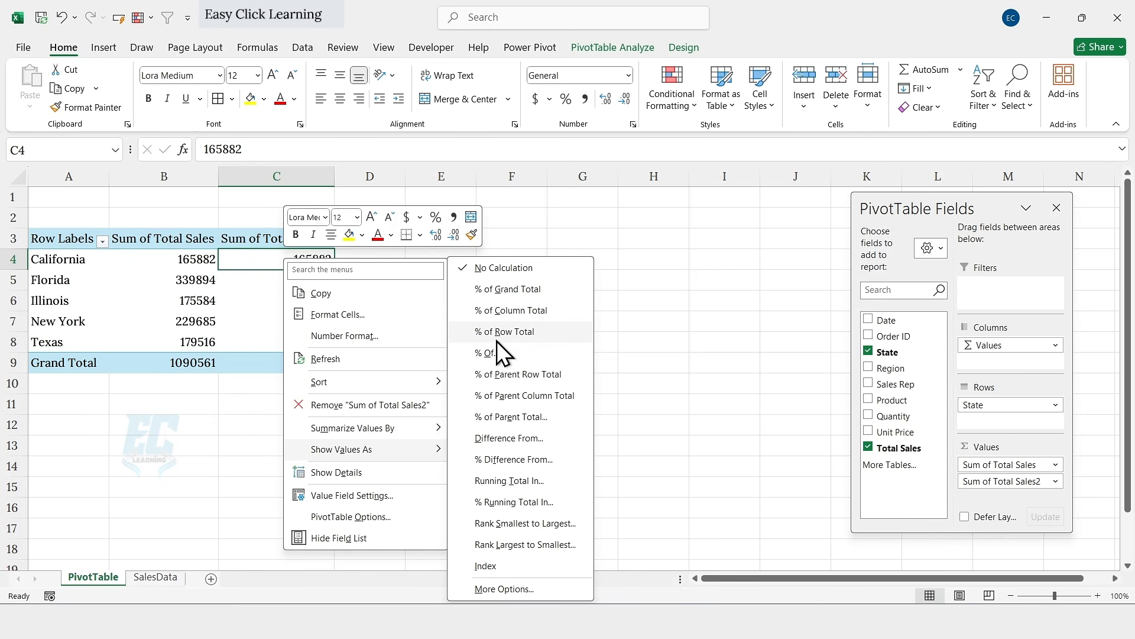
{"action": "left_click", "coordinate": [499, 290]}
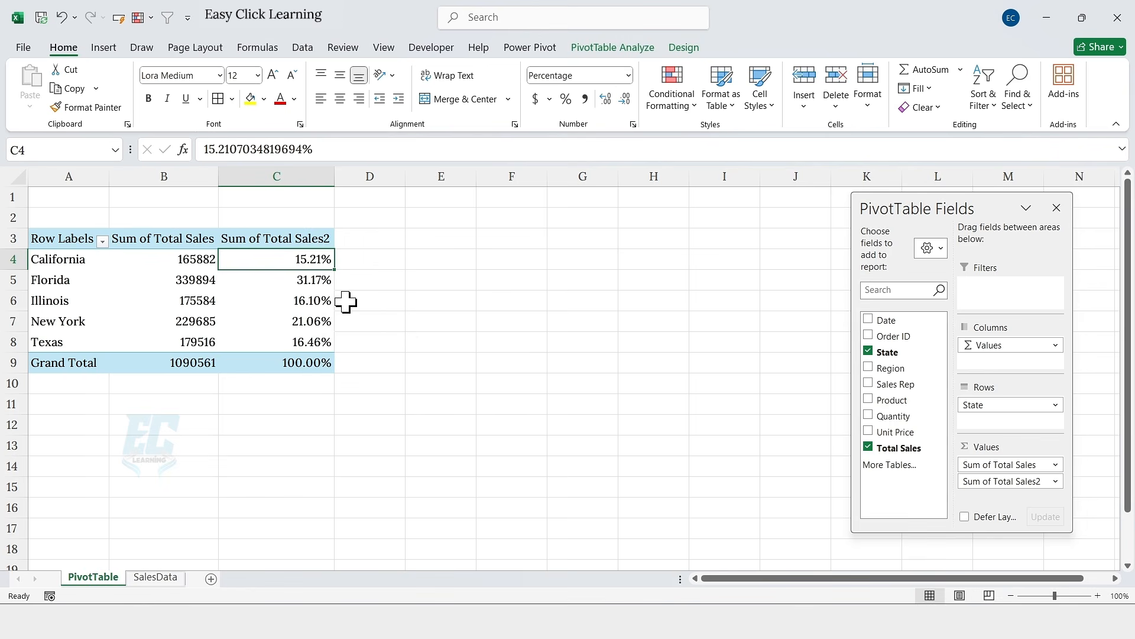
Step: Rename the percentage column's header in C3 as % of Total Sales
{"action": "left_click", "coordinate": [304, 237]}
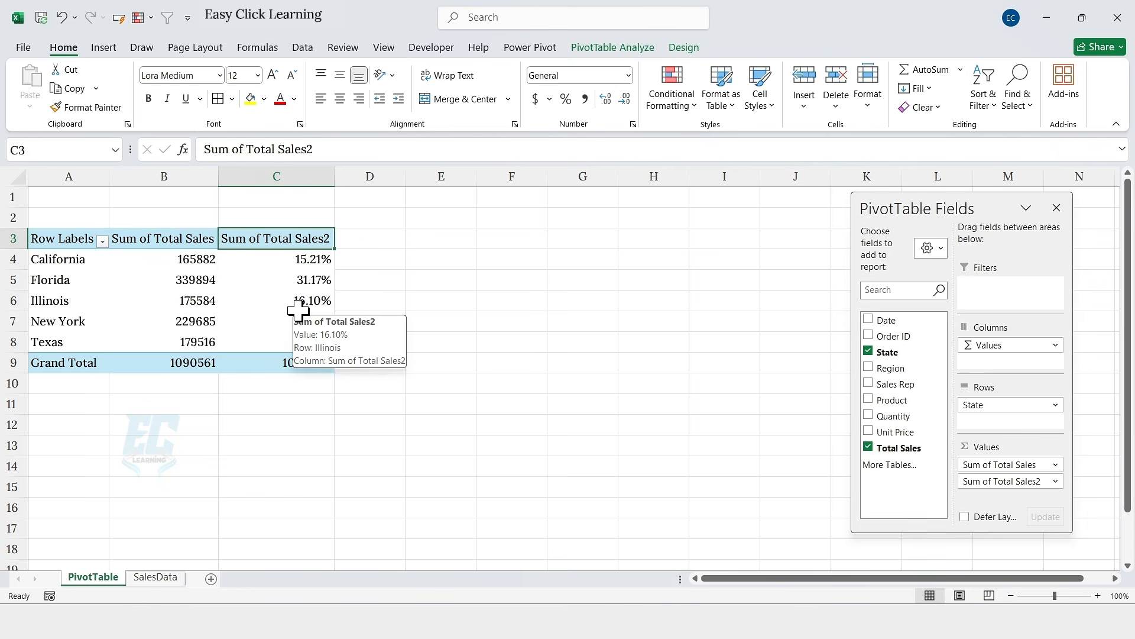
{"action": "type", "text": "% of "}
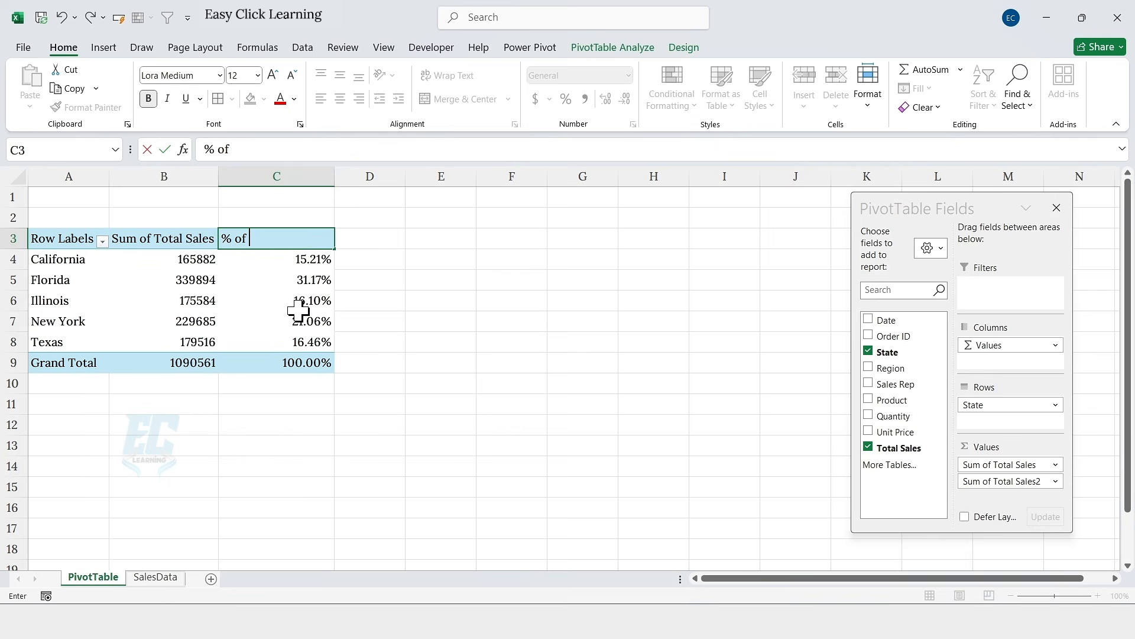
{"action": "type", "text": "Total Sales"}
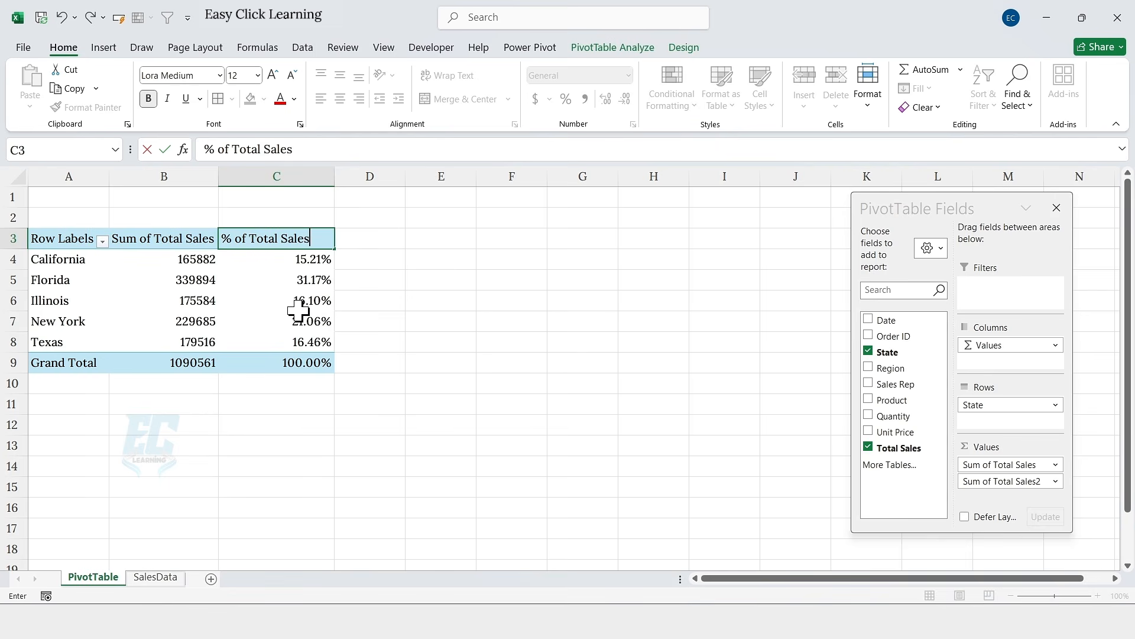
{"action": "left_click", "coordinate": [299, 305]}
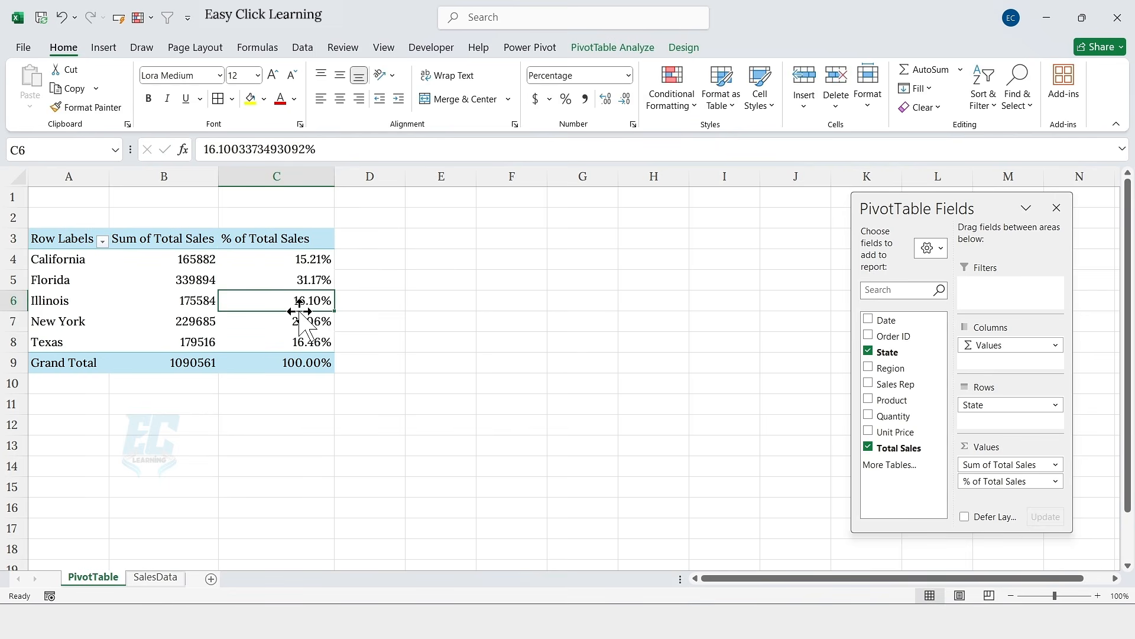
Step: Sort the states by Sum of Total Sales from smallest to largest
{"action": "right_click", "coordinate": [210, 260]}
{"action": "mouse_move", "coordinate": [336, 383]}
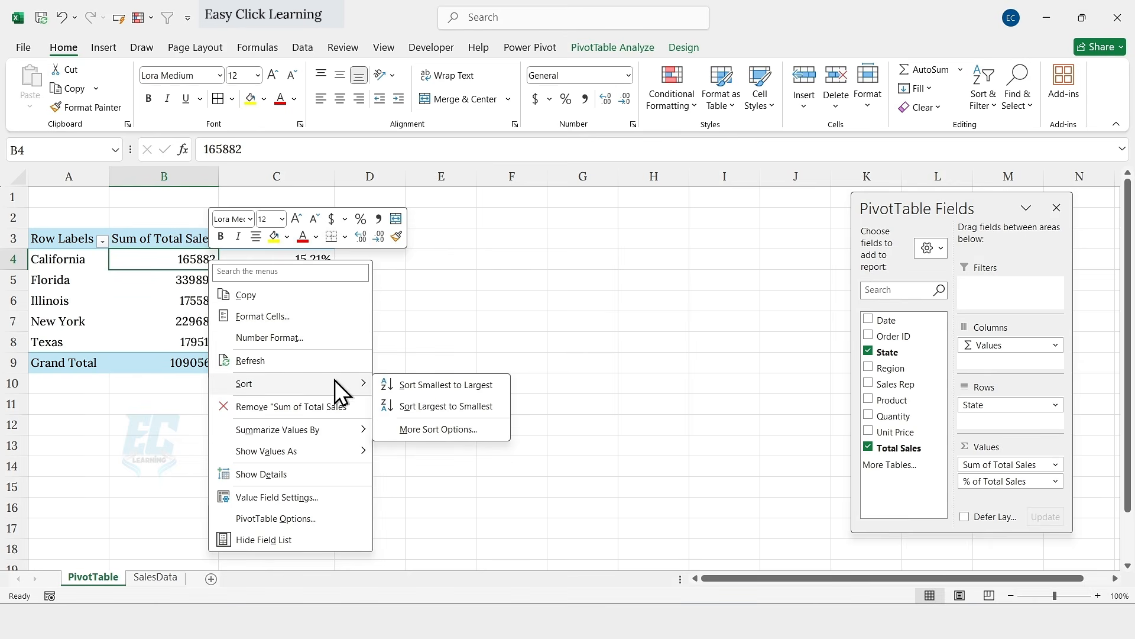
{"action": "left_click", "coordinate": [402, 385]}
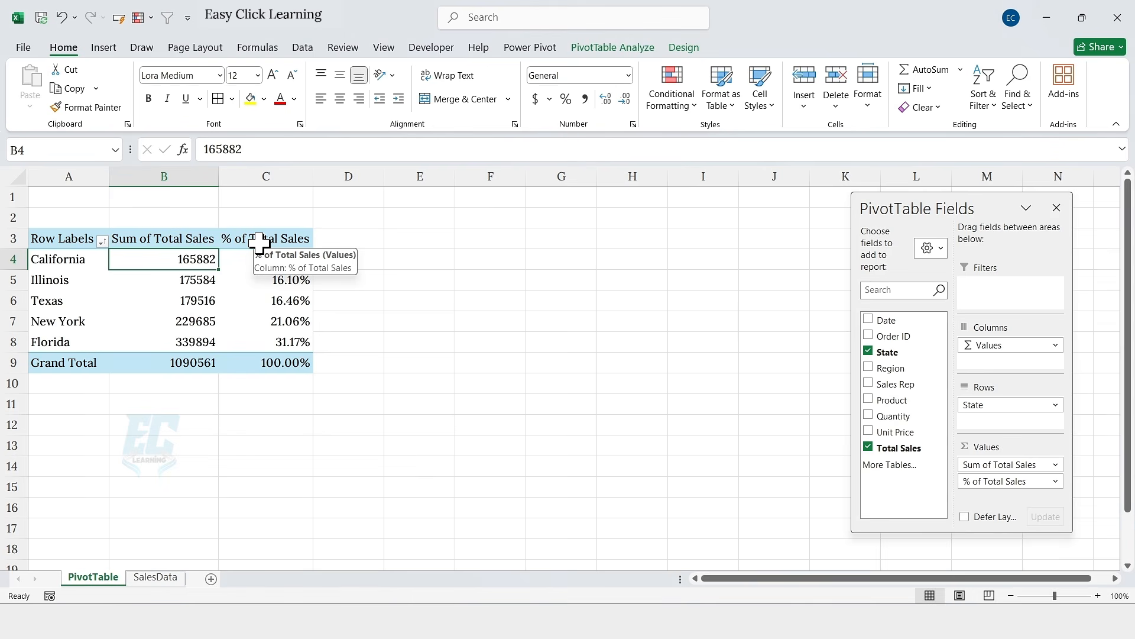
Step: Format the Sum of Total Sales field as Currency with the $ symbol and 0 decimal places
{"action": "left_click", "coordinate": [1057, 465]}
{"action": "left_click", "coordinate": [1038, 449]}
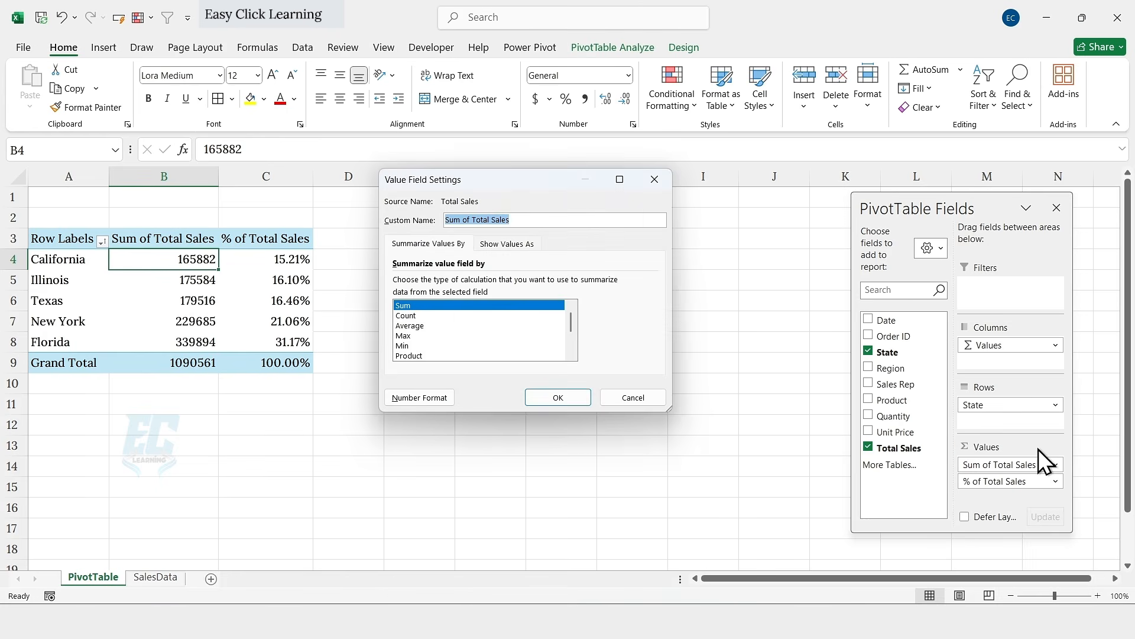
{"action": "left_click", "coordinate": [438, 400]}
{"action": "left_click", "coordinate": [367, 198]}
{"action": "double_click", "coordinate": [559, 215]}
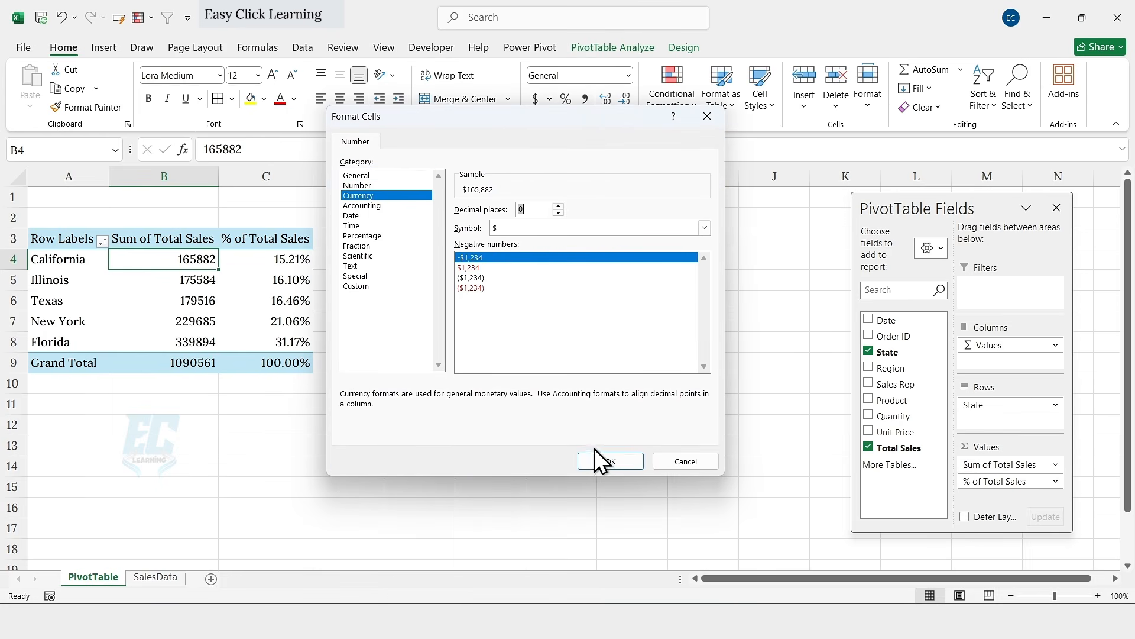
{"action": "left_click", "coordinate": [596, 457]}
{"action": "left_click", "coordinate": [555, 398]}
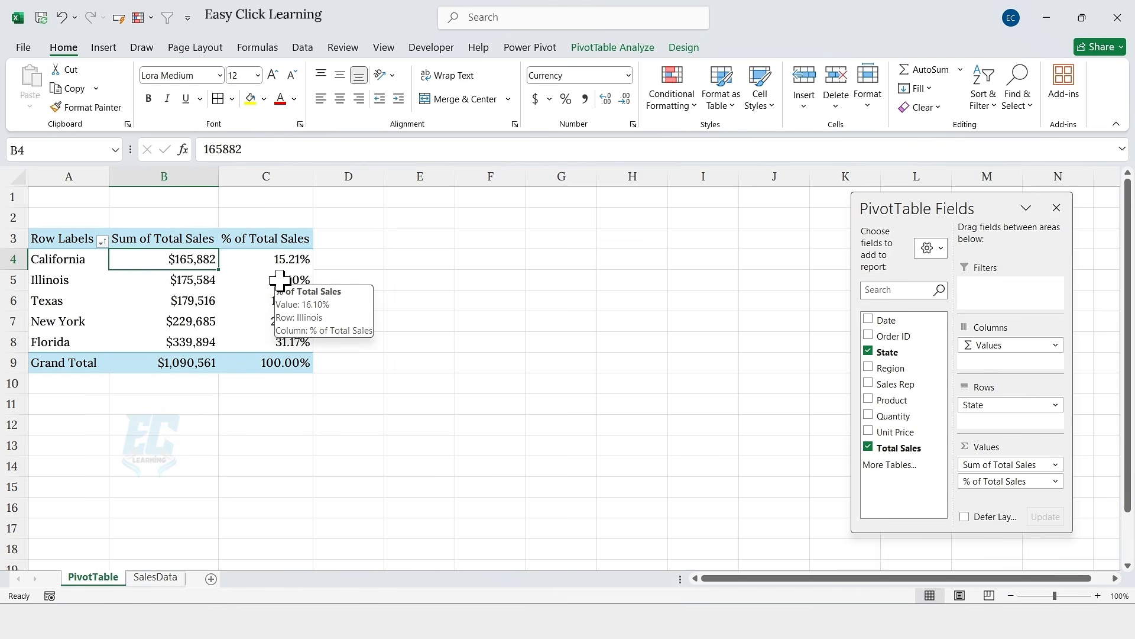
Step: Insert a 2-D clustered bar chart from the pivot table and place it beside the table, starting around cell E3
{"action": "left_click", "coordinate": [201, 297]}
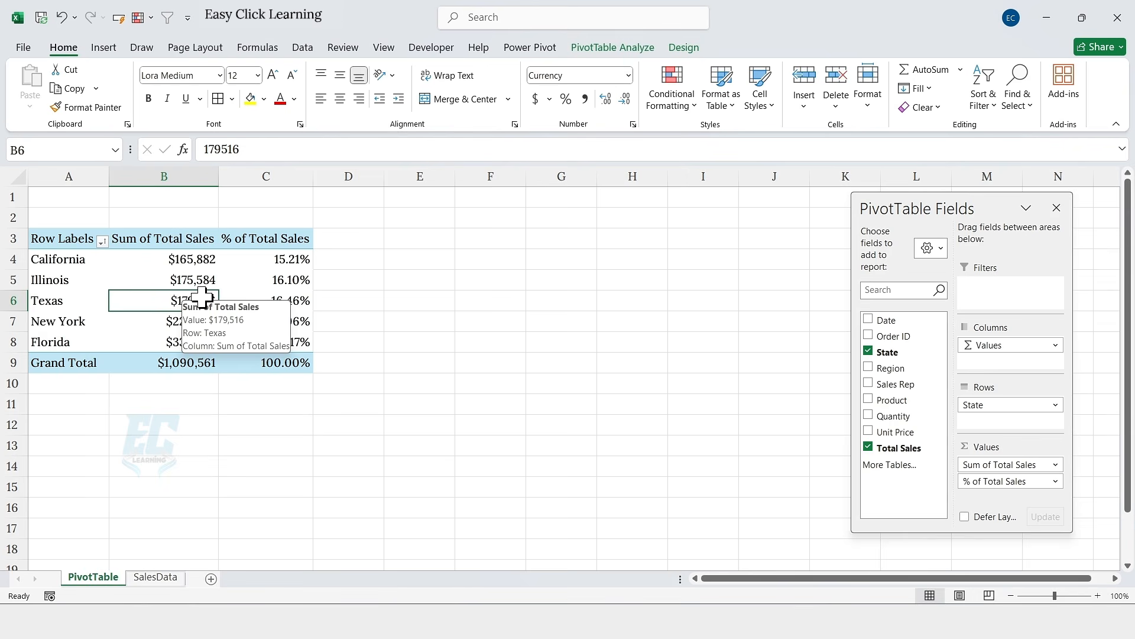
{"action": "left_click", "coordinate": [113, 48]}
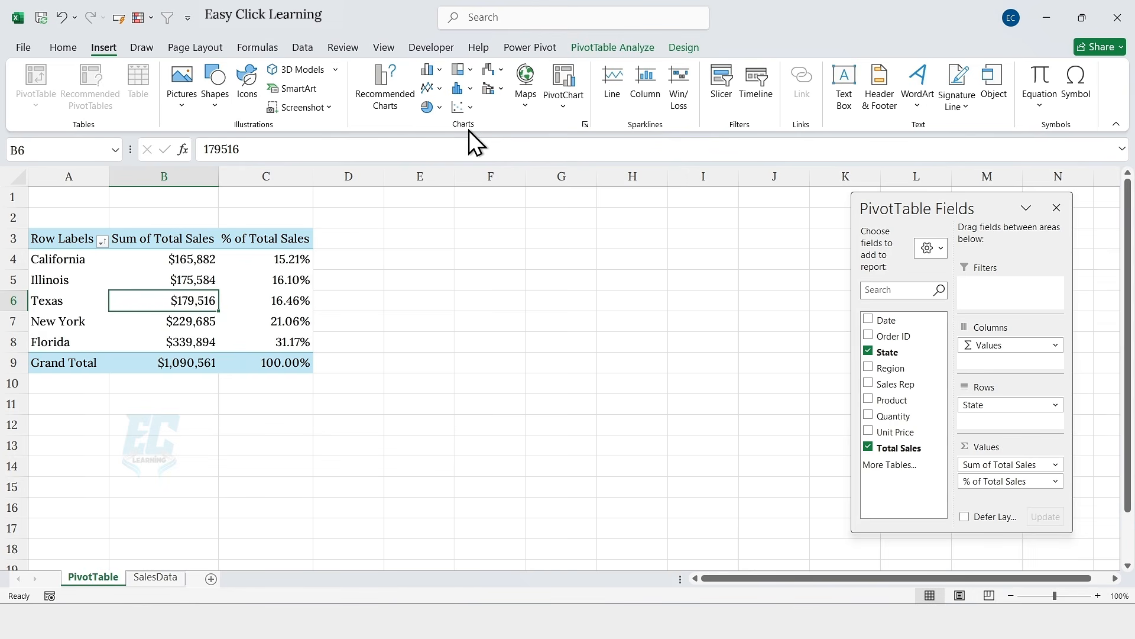
{"action": "left_click", "coordinate": [440, 71]}
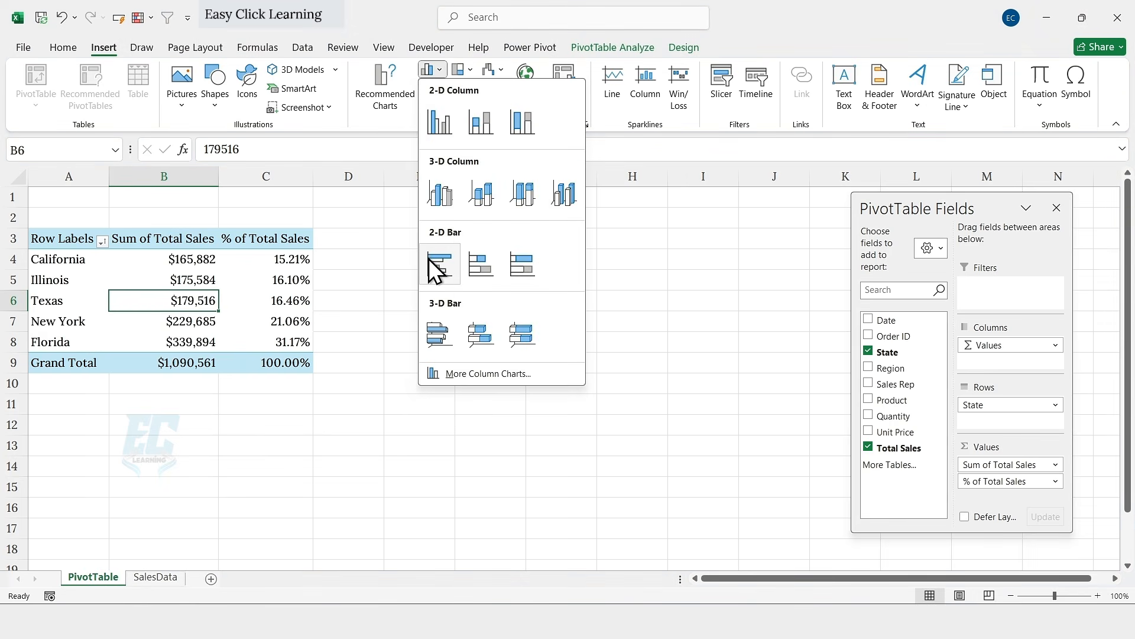
{"action": "left_click", "coordinate": [438, 266]}
{"action": "left_click_drag", "start_coordinate": [562, 286], "coordinate": [547, 240]}
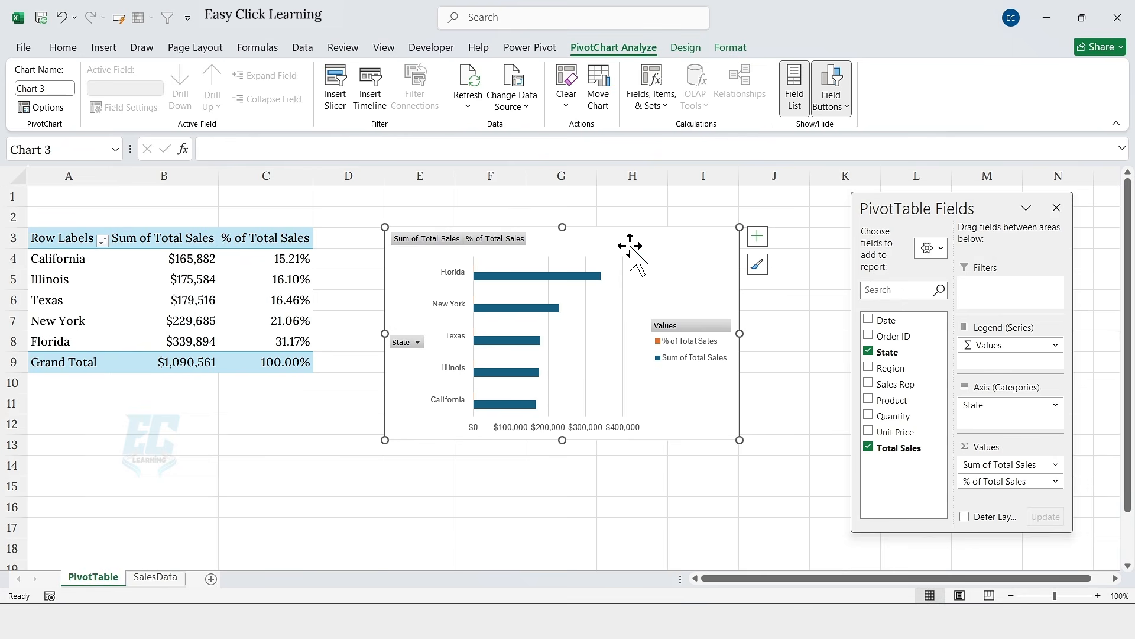
Step: Hide all field buttons on the bar chart and remove its gridlines and legend
{"action": "left_click", "coordinate": [847, 110]}
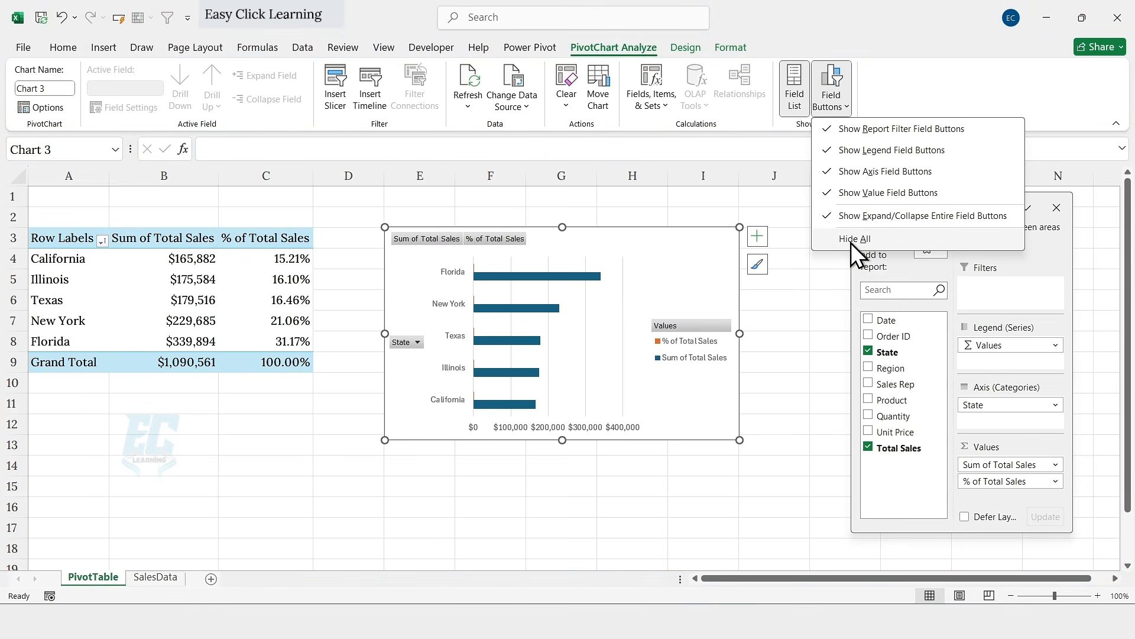
{"action": "left_click", "coordinate": [850, 239]}
{"action": "left_click", "coordinate": [757, 237]}
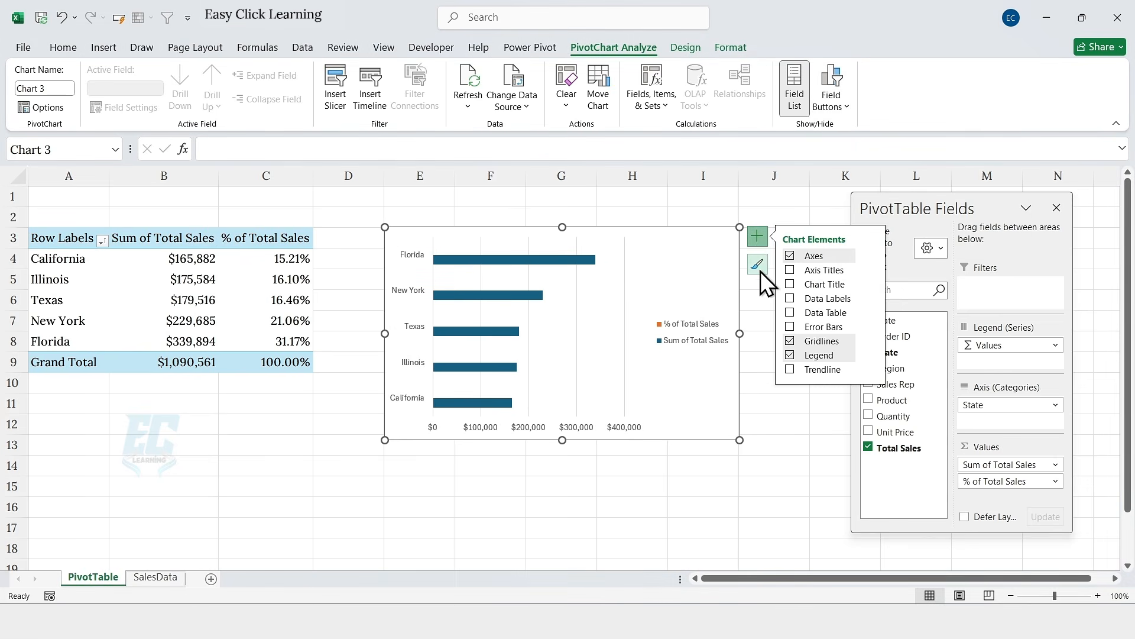
{"action": "left_click", "coordinate": [788, 341]}
{"action": "left_click", "coordinate": [790, 355]}
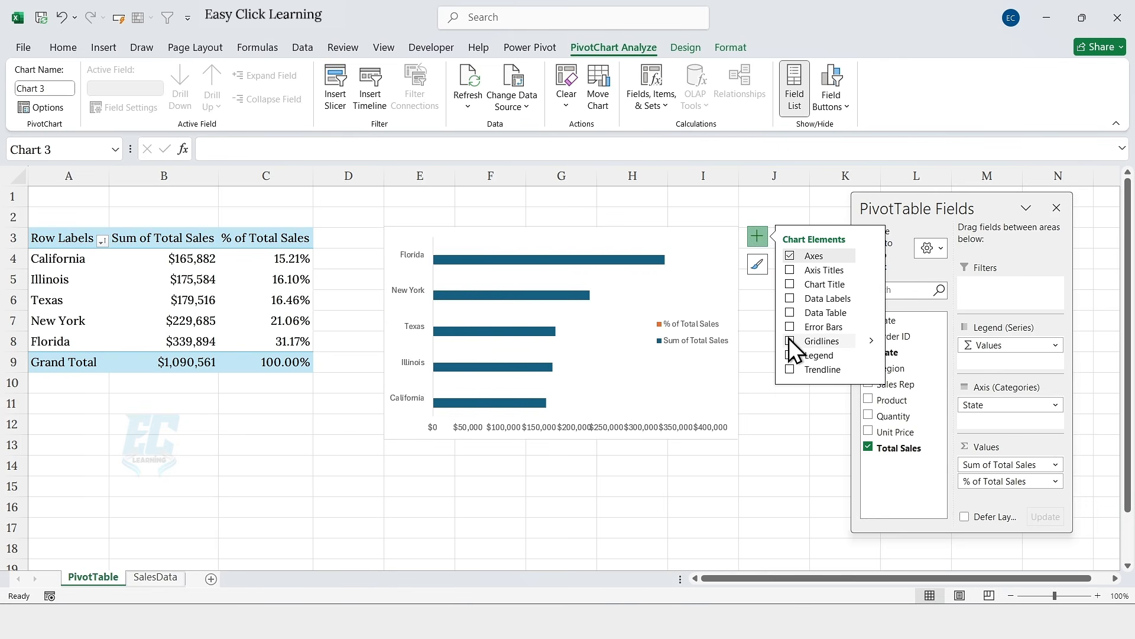
Step: Add data labels to the bar chart and delete its horizontal value axis
{"action": "left_click", "coordinate": [790, 299]}
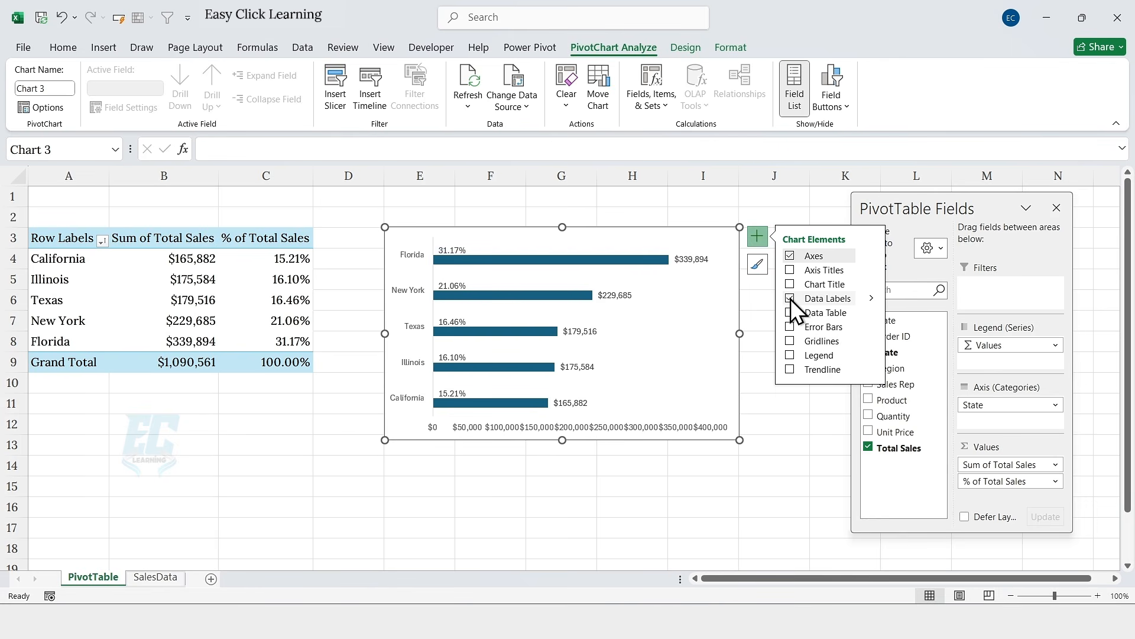
{"action": "left_click", "coordinate": [665, 427]}
{"action": "key", "text": "Delete"}
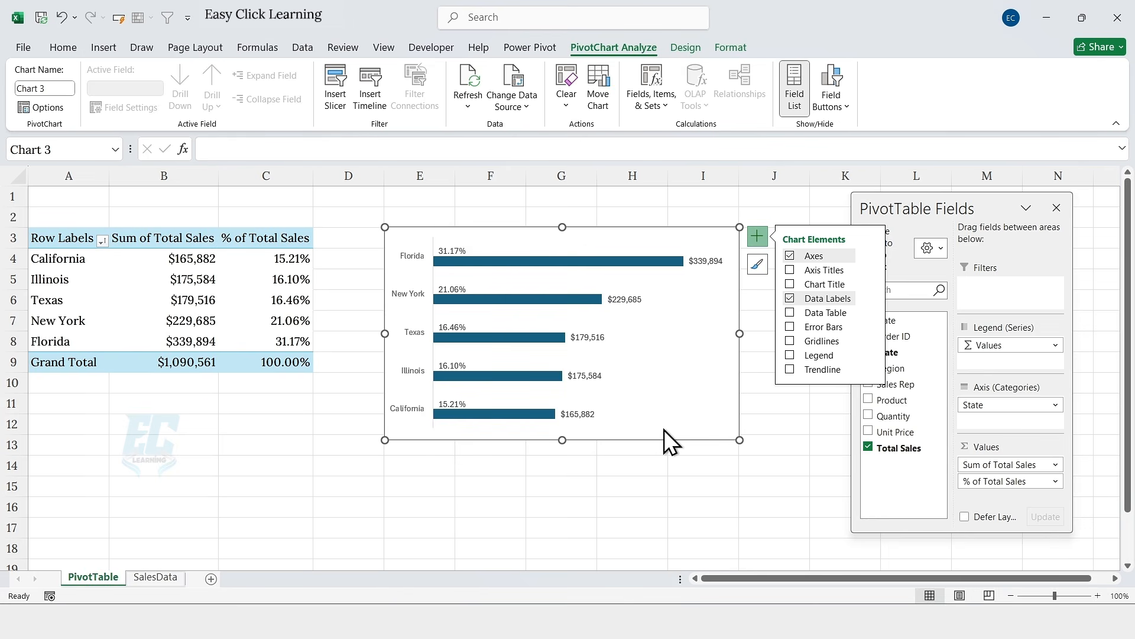
Step: Set the label position of the Sum of Total Sales data labels to Inside End
{"action": "left_click", "coordinate": [704, 261]}
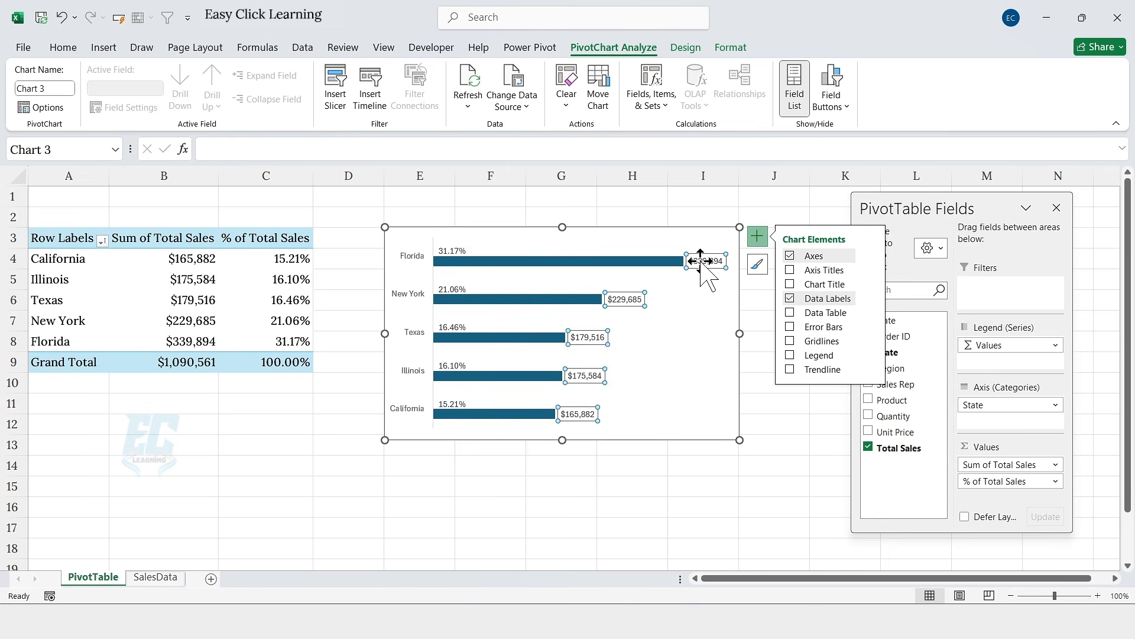
{"action": "right_click", "coordinate": [705, 262]}
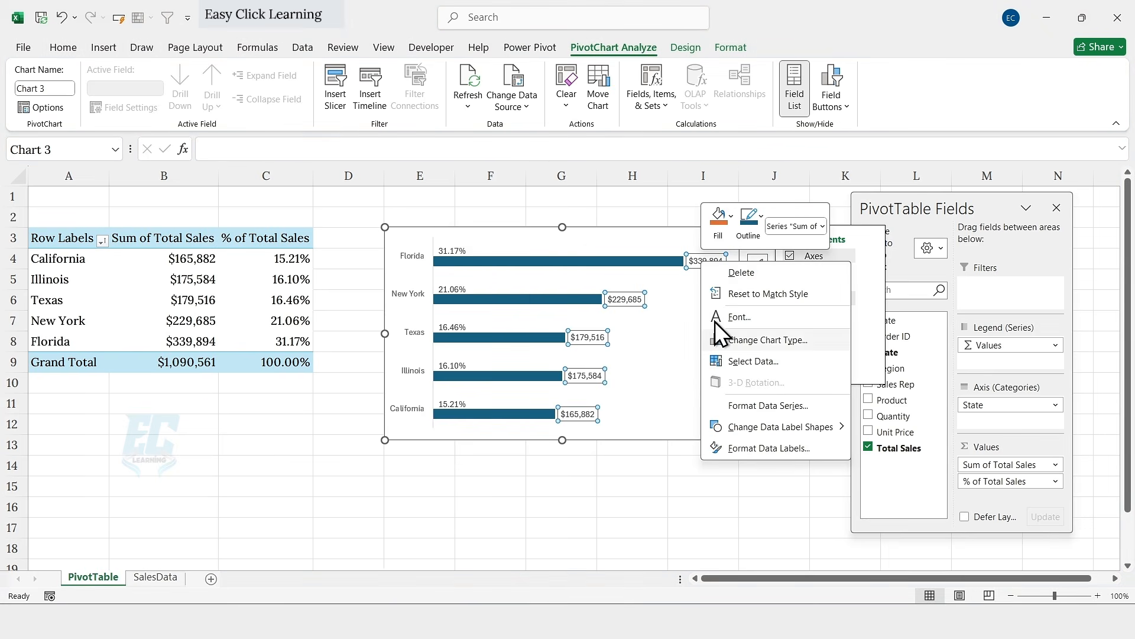
{"action": "left_click", "coordinate": [745, 443]}
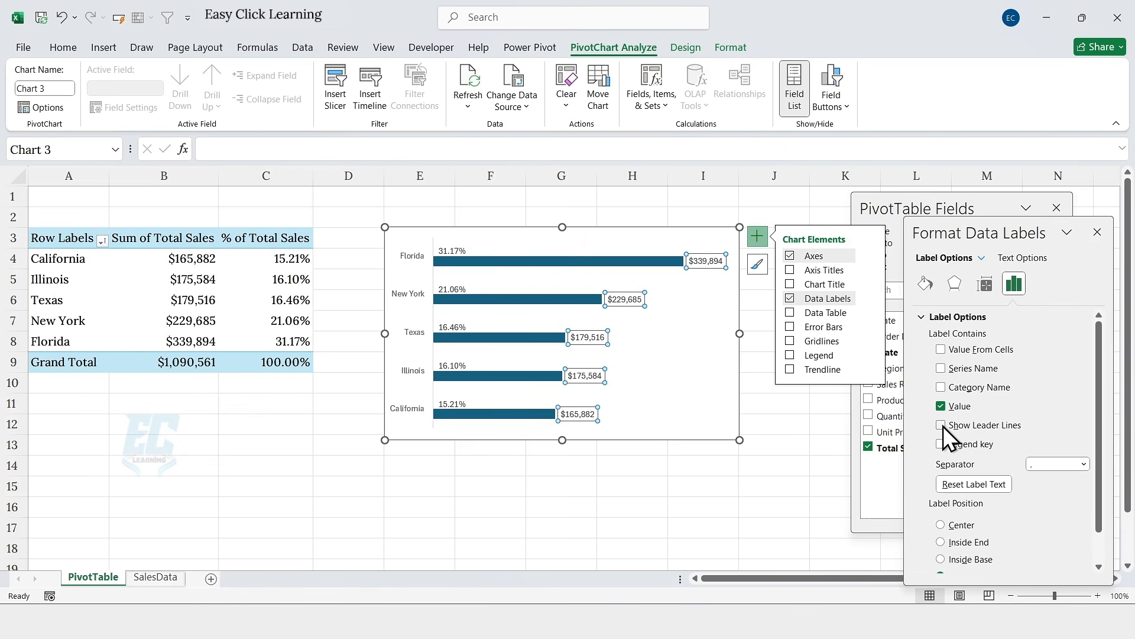
{"action": "left_click", "coordinate": [941, 541]}
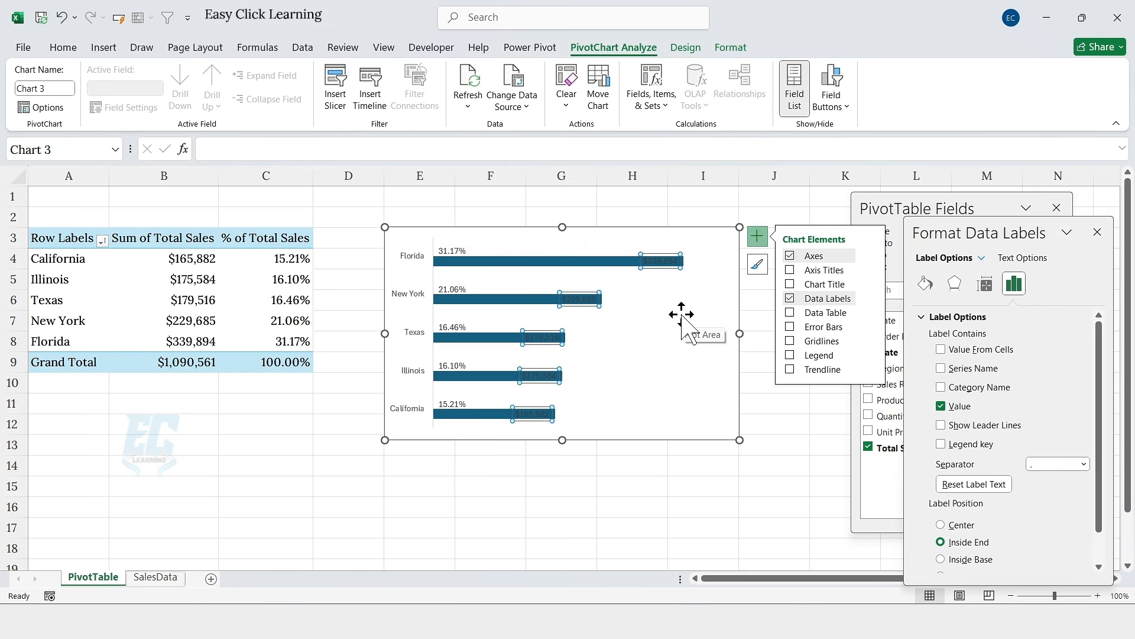
Step: Set the % of Total Sales series to 100% series overlap and 50% gap width
{"action": "left_click", "coordinate": [447, 250]}
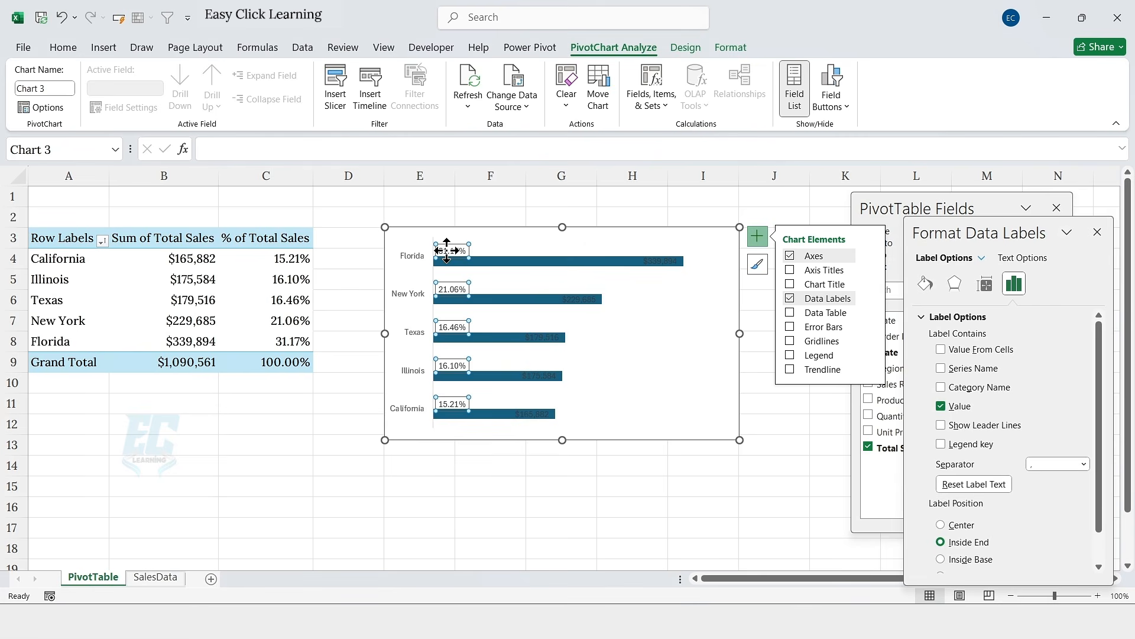
{"action": "right_click", "coordinate": [447, 251]}
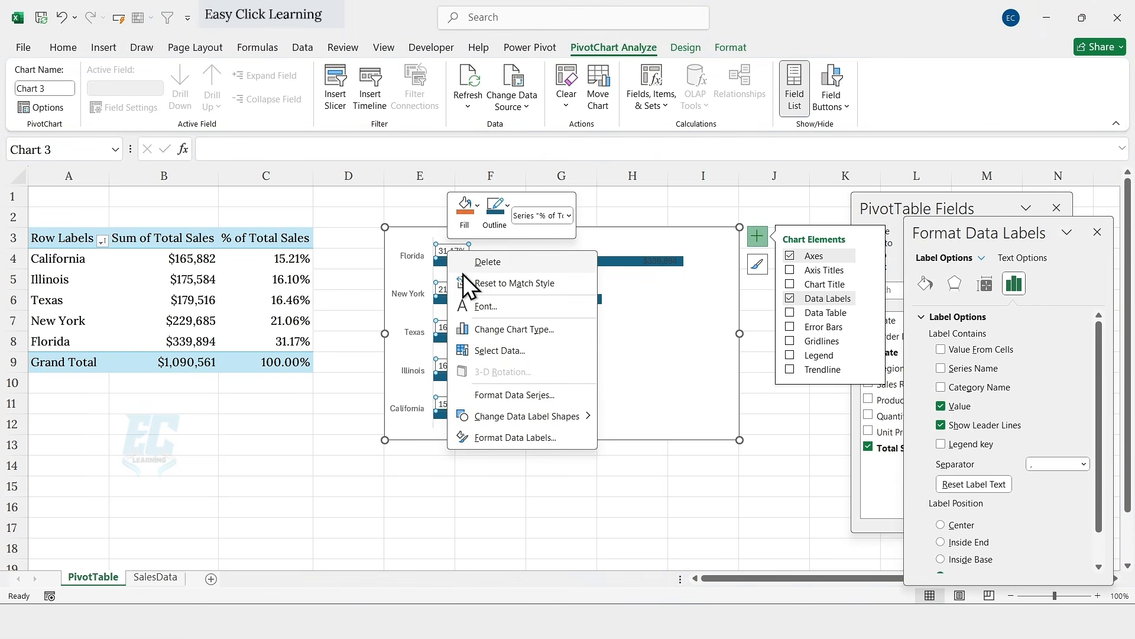
{"action": "left_click", "coordinate": [507, 400]}
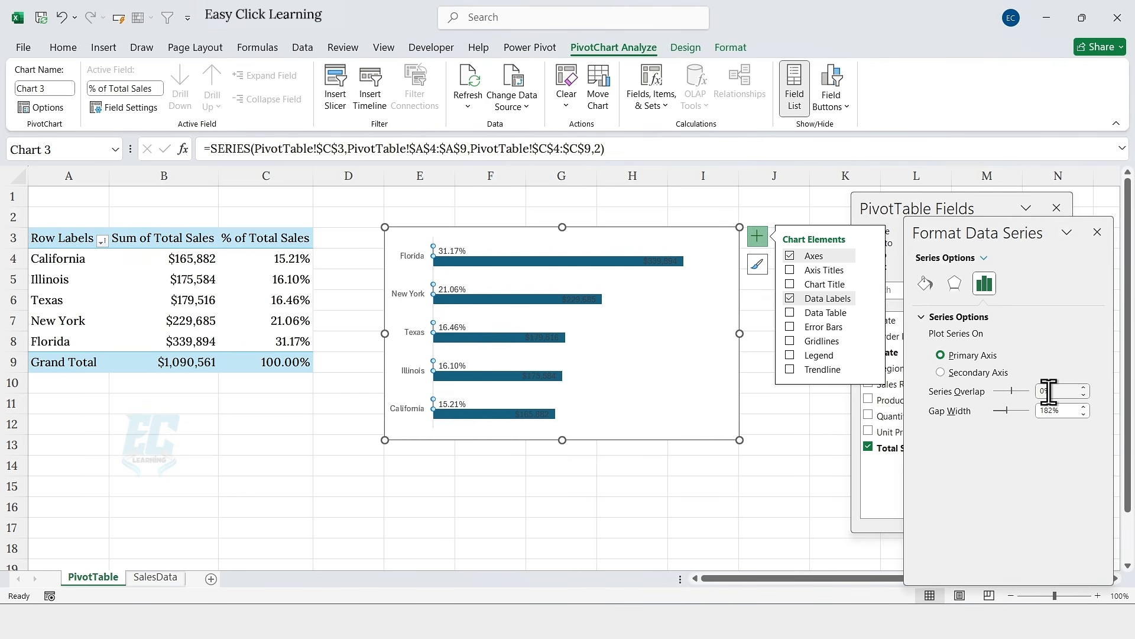
{"action": "double_click", "coordinate": [1049, 391]}
{"action": "type", "text": "100"}
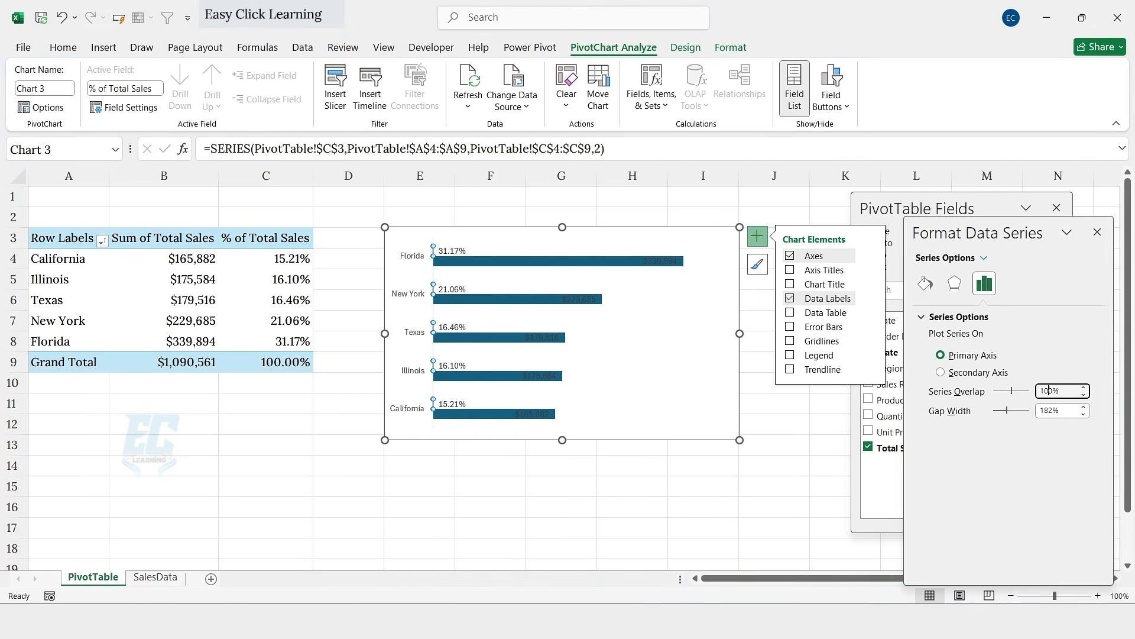
{"action": "double_click", "coordinate": [1036, 410]}
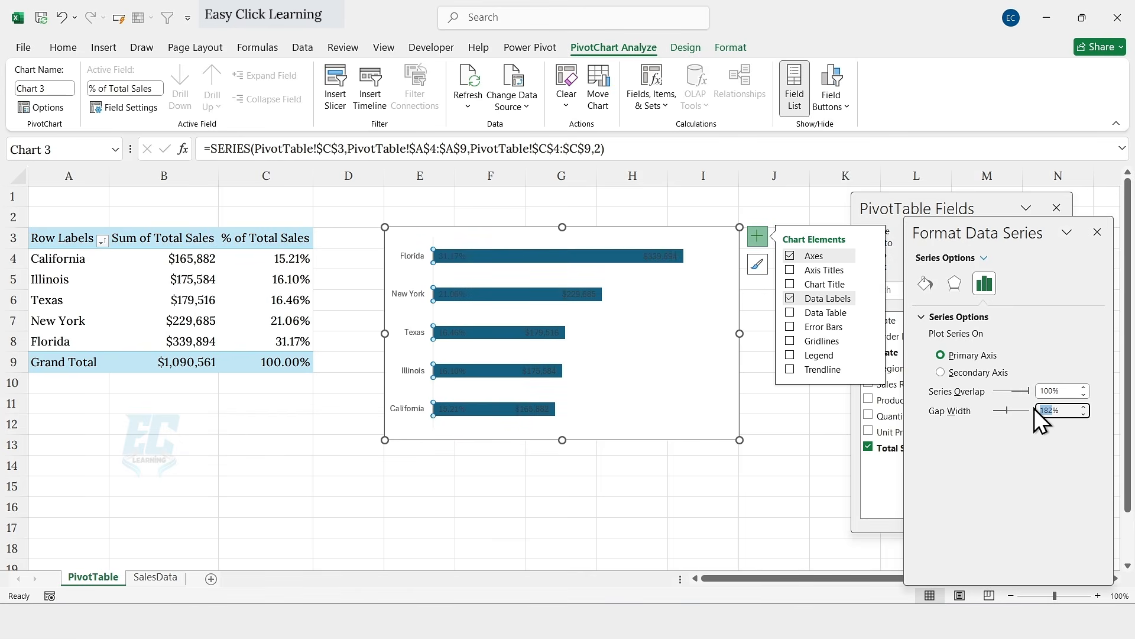
{"action": "type", "text": "50"}
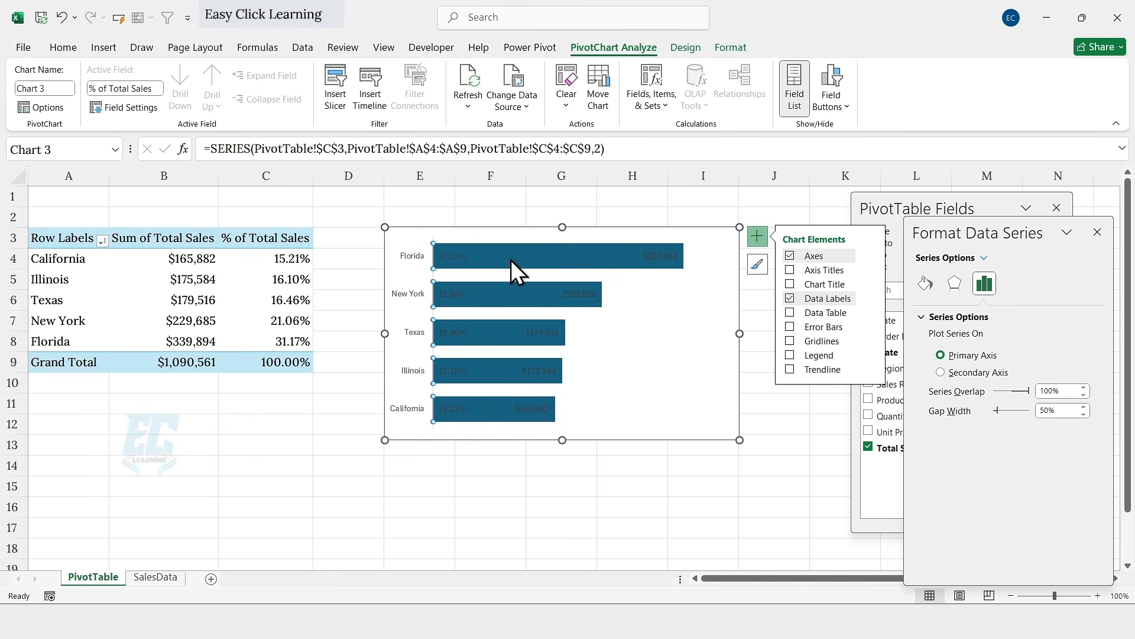
Step: Change the font color of both the percentage and the sales amount data labels to white
{"action": "left_click", "coordinate": [510, 260]}
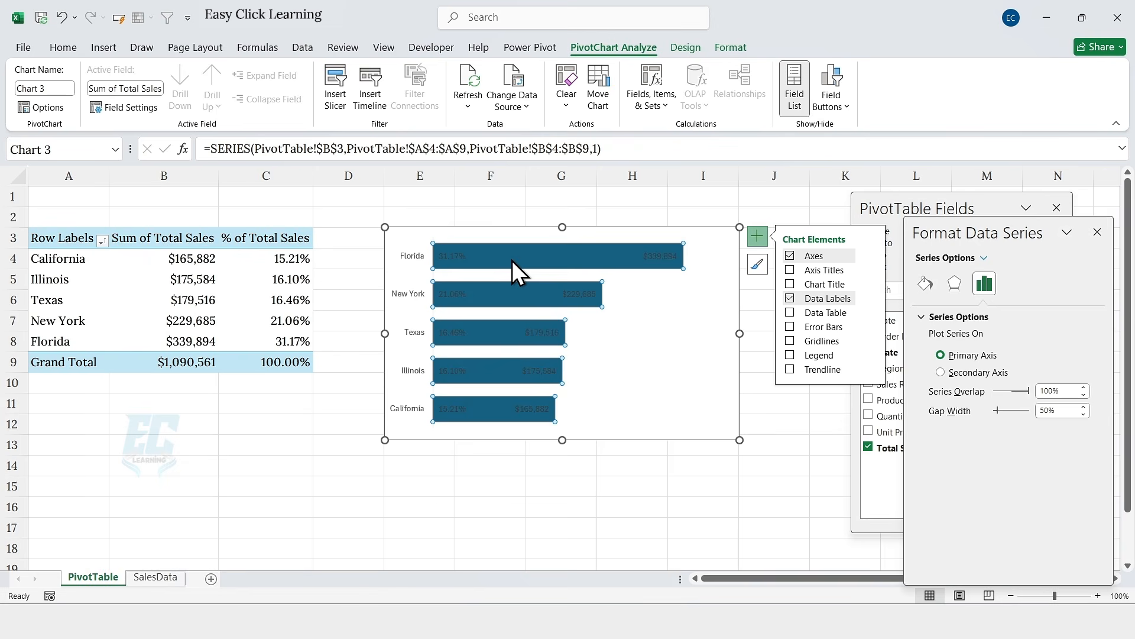
{"action": "left_click", "coordinate": [512, 260]}
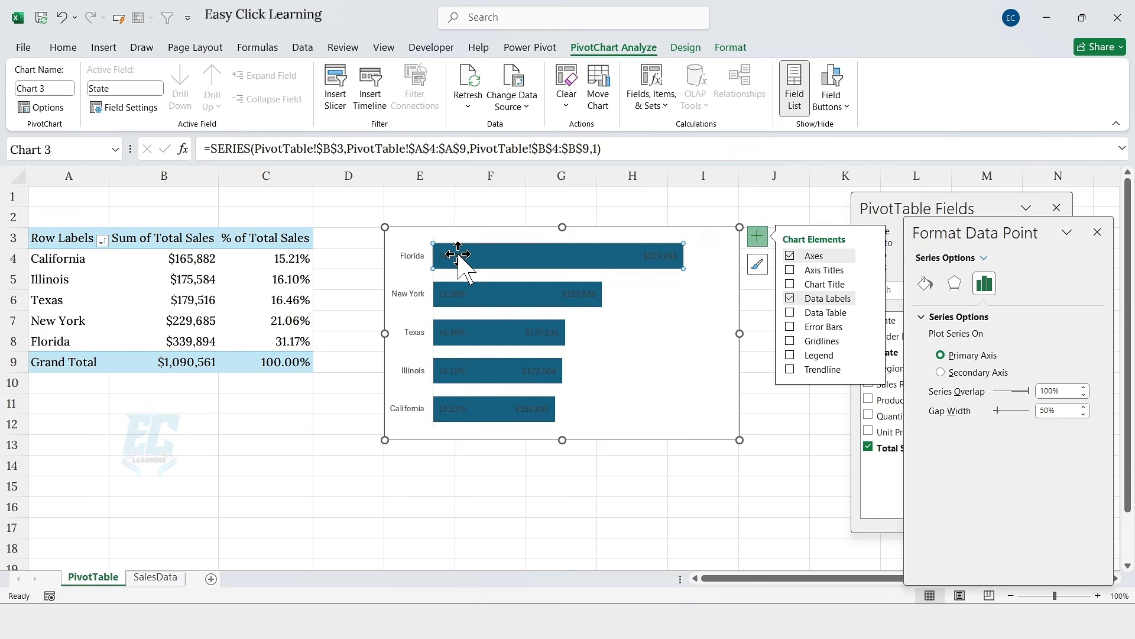
{"action": "left_click", "coordinate": [458, 256]}
{"action": "left_click", "coordinate": [67, 49]}
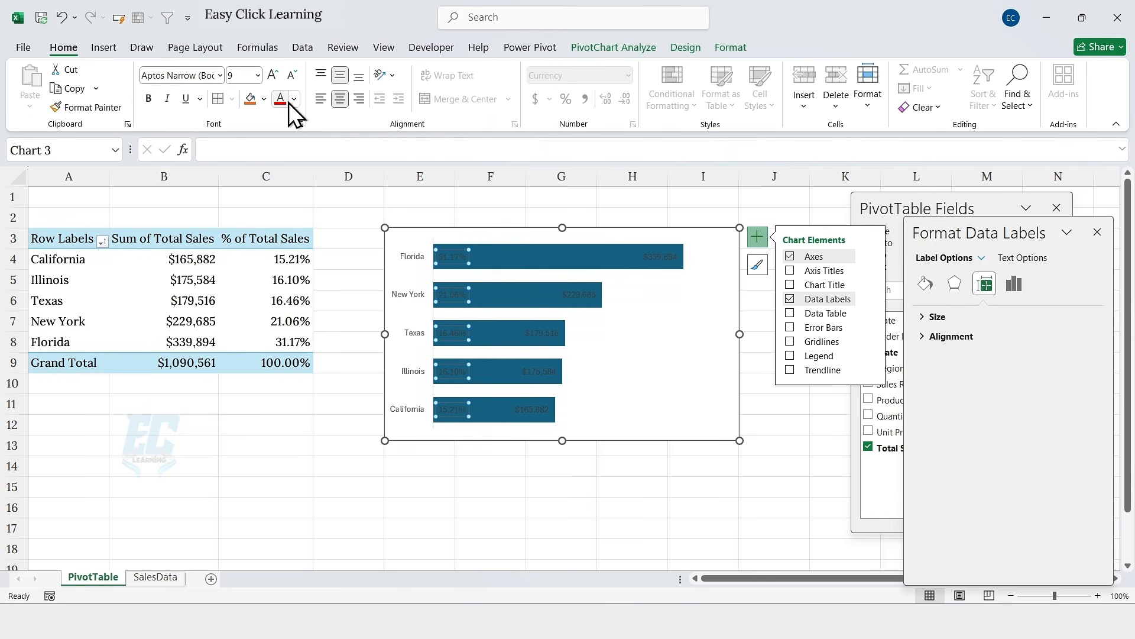
{"action": "left_click", "coordinate": [294, 99]}
{"action": "left_click", "coordinate": [283, 159]}
{"action": "left_click", "coordinate": [662, 260]}
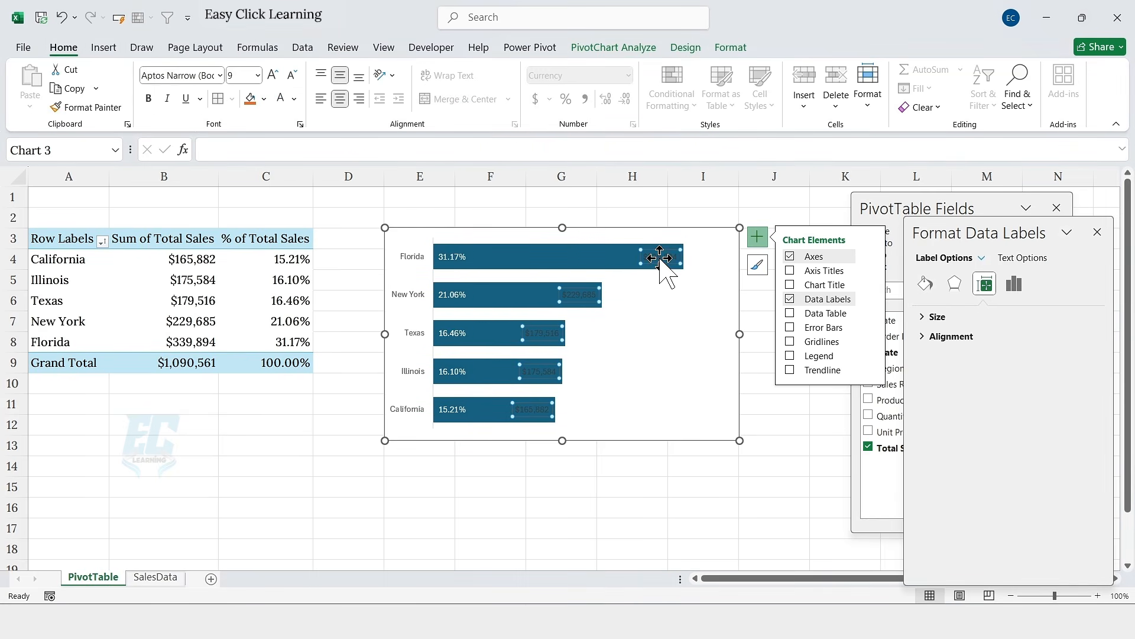
{"action": "left_click", "coordinate": [287, 104]}
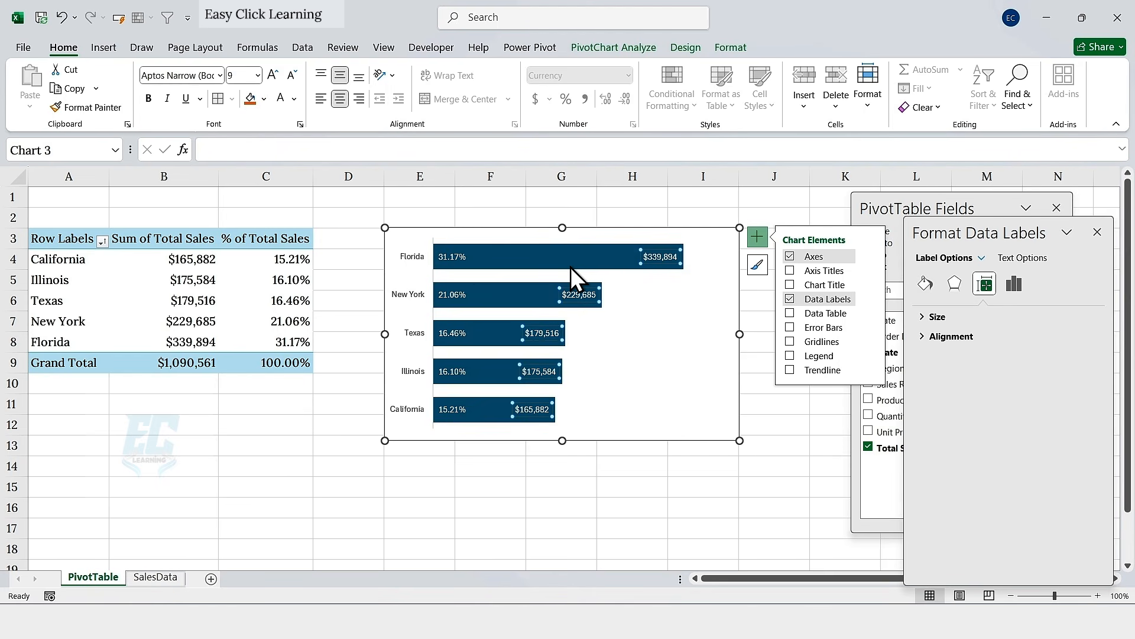
Step: Give the Sum of Total Sales bars a solid fill in the standard dark blue color
{"action": "left_click", "coordinate": [565, 261]}
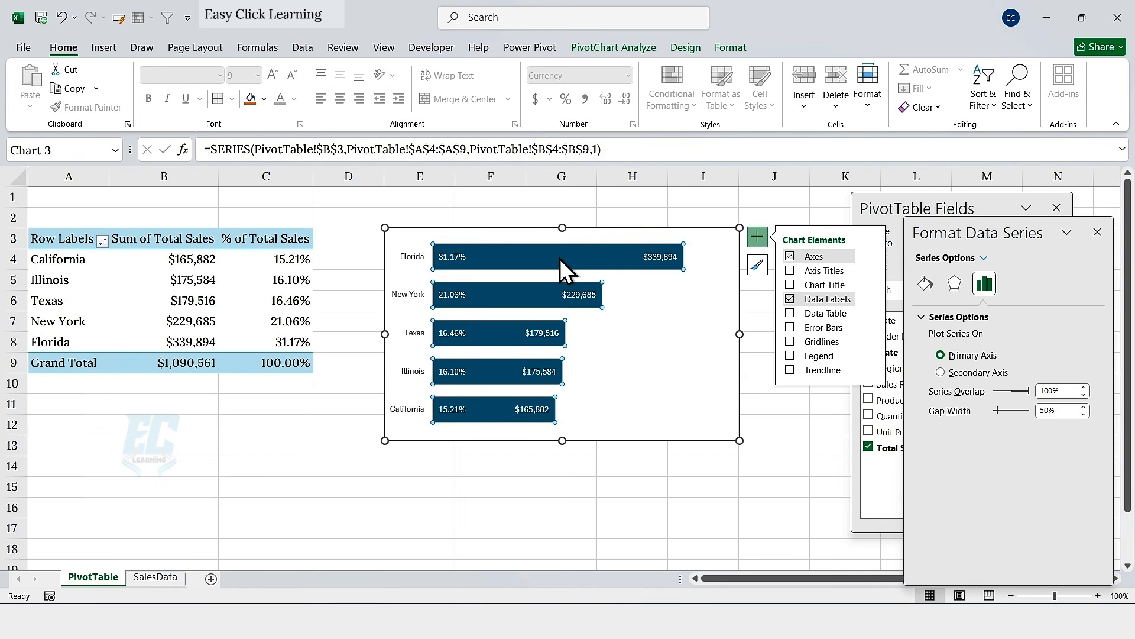
{"action": "right_click", "coordinate": [559, 257]}
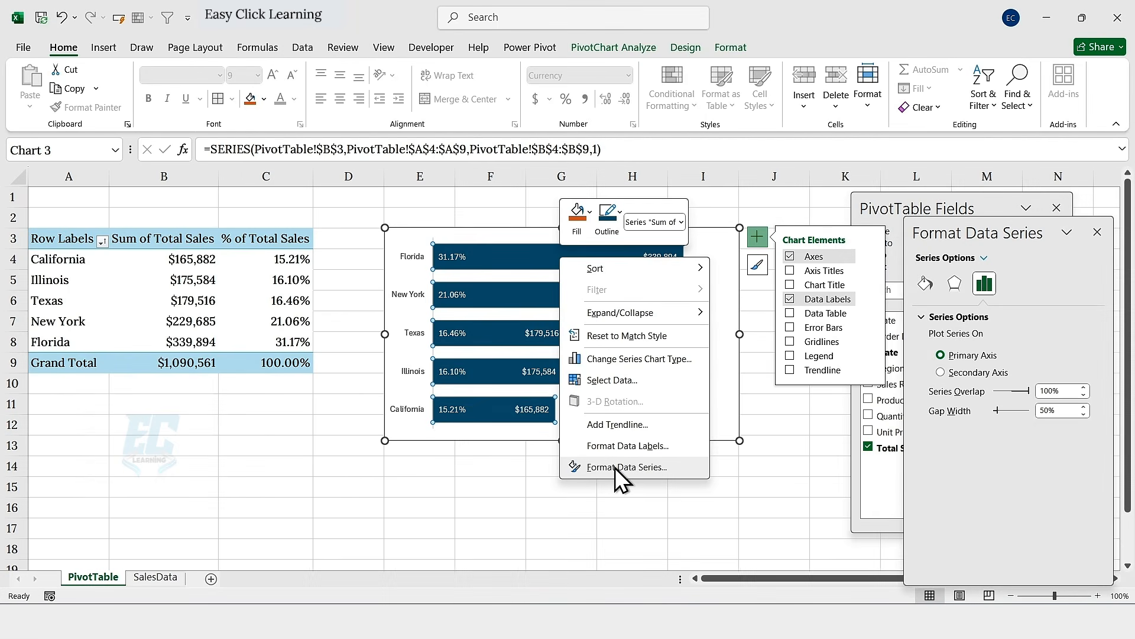
{"action": "left_click", "coordinate": [616, 467]}
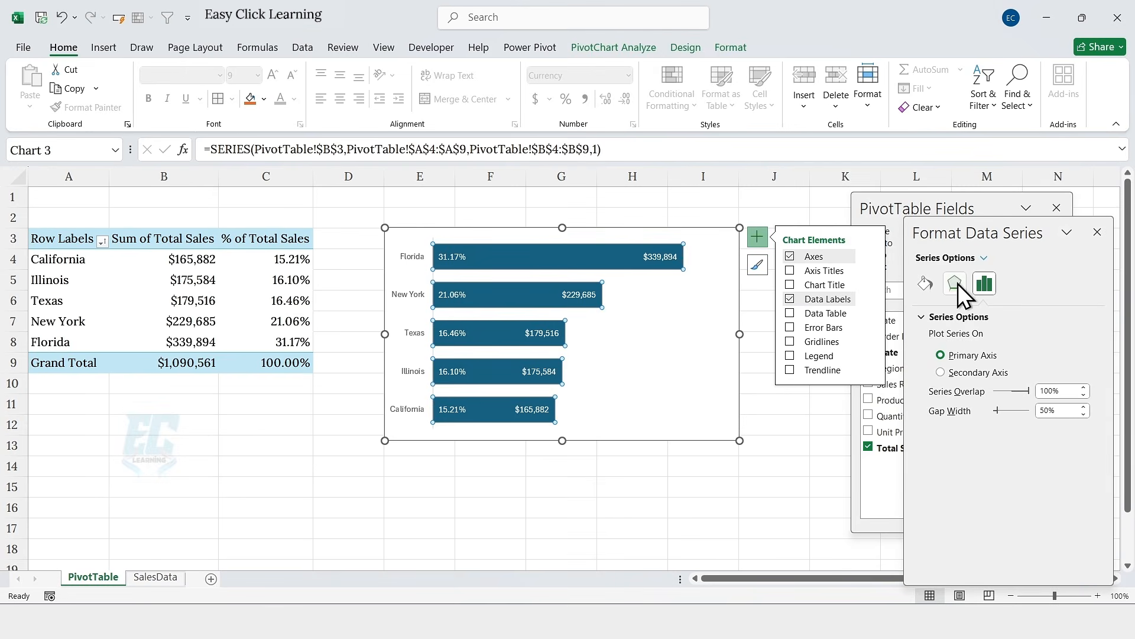
{"action": "left_click", "coordinate": [925, 283]}
{"action": "left_click", "coordinate": [931, 320]}
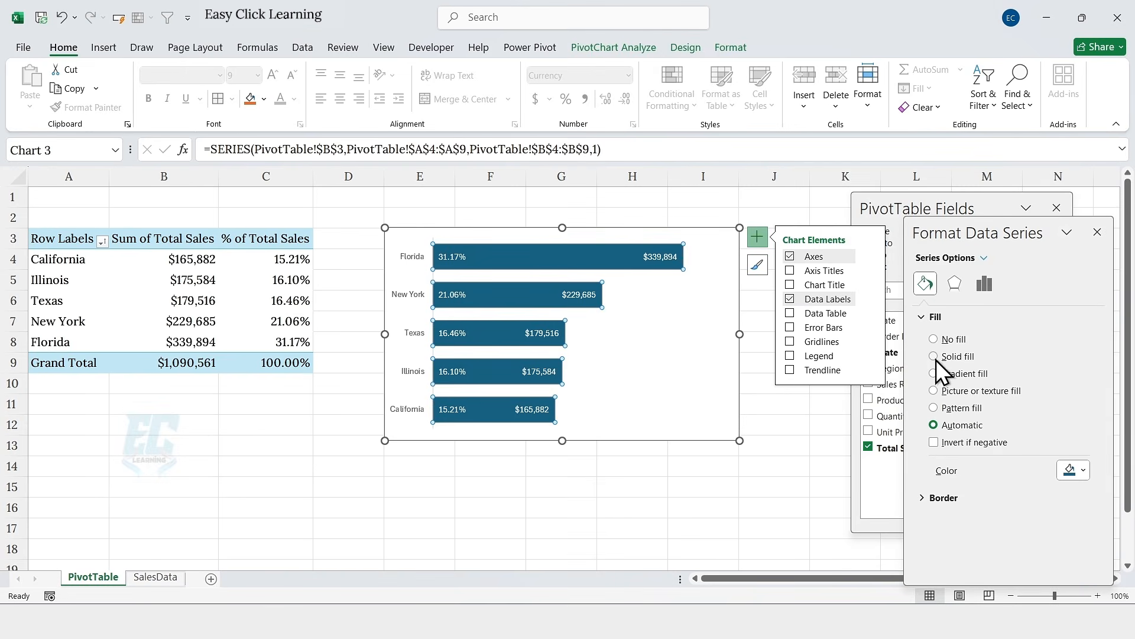
{"action": "left_click", "coordinate": [1082, 471]}
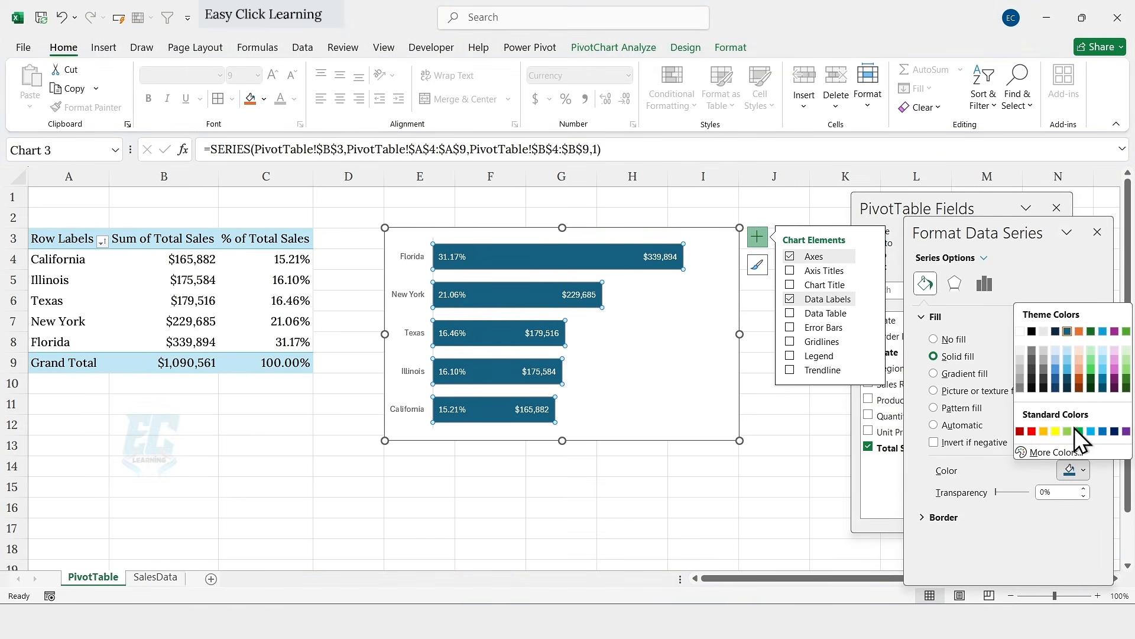
{"action": "left_click", "coordinate": [1115, 436]}
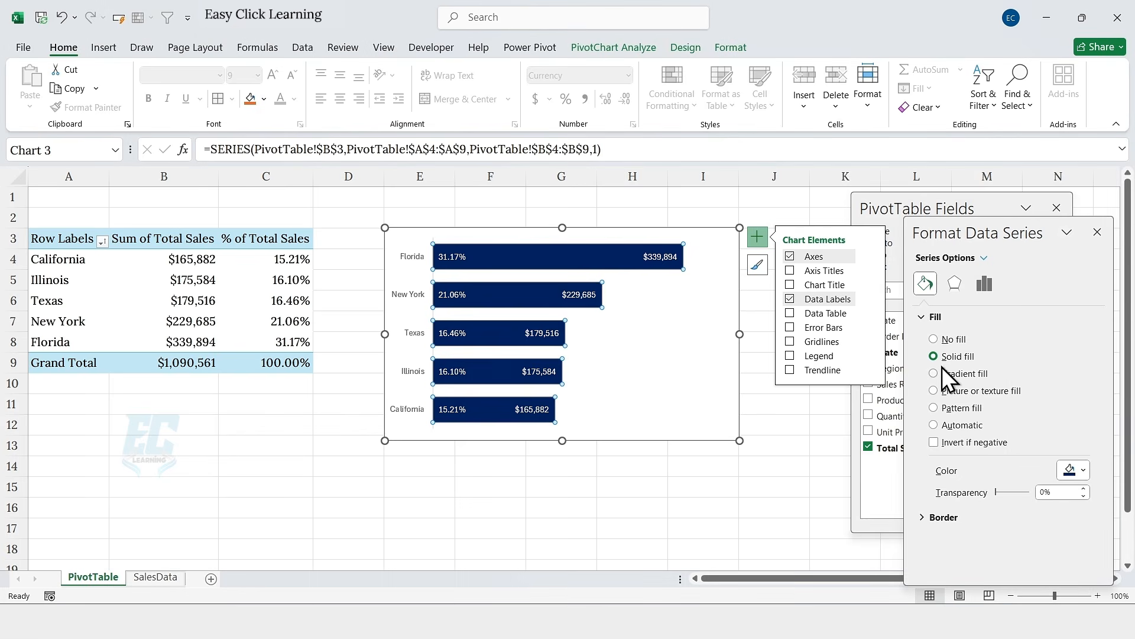
Step: Insert a rounded rectangle about 3.52" high and 5.86" wide that covers the whole chart with a margin around it
{"action": "left_click", "coordinate": [696, 353]}
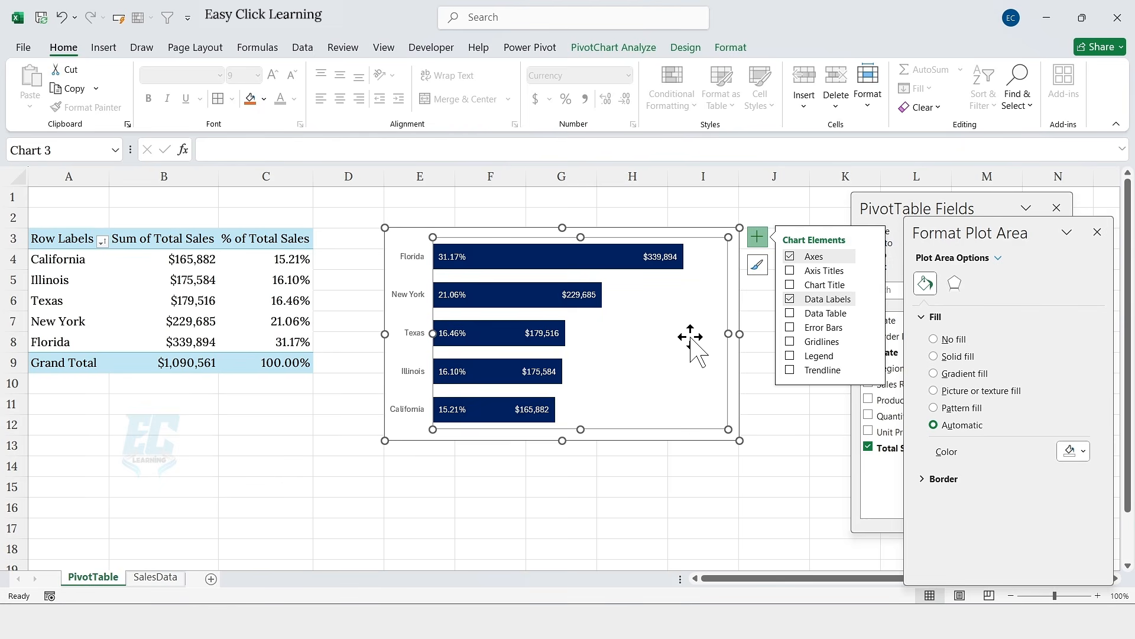
{"action": "left_click", "coordinate": [101, 55]}
{"action": "left_click", "coordinate": [219, 95]}
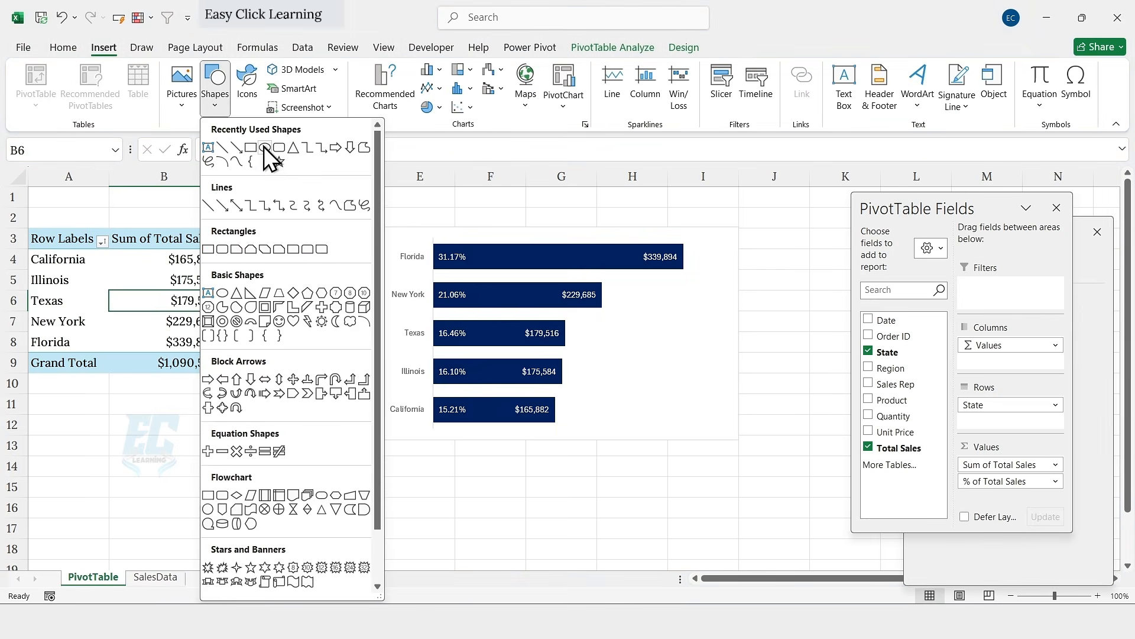
{"action": "left_click", "coordinate": [278, 148]}
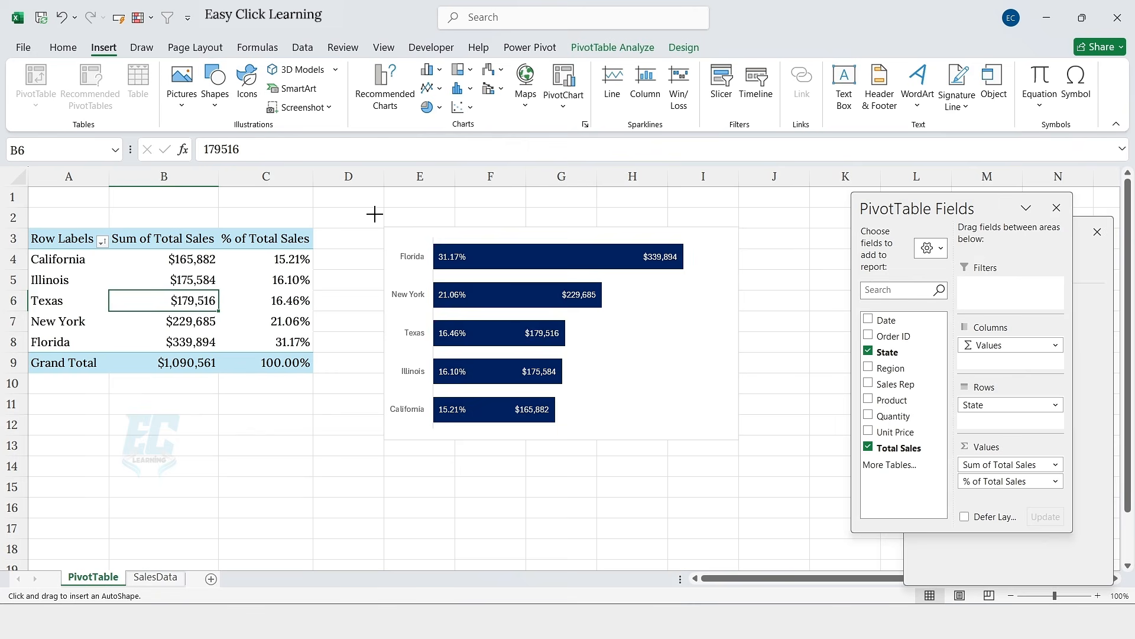
{"action": "left_click_drag", "start_coordinate": [355, 208], "coordinate": [768, 458]}
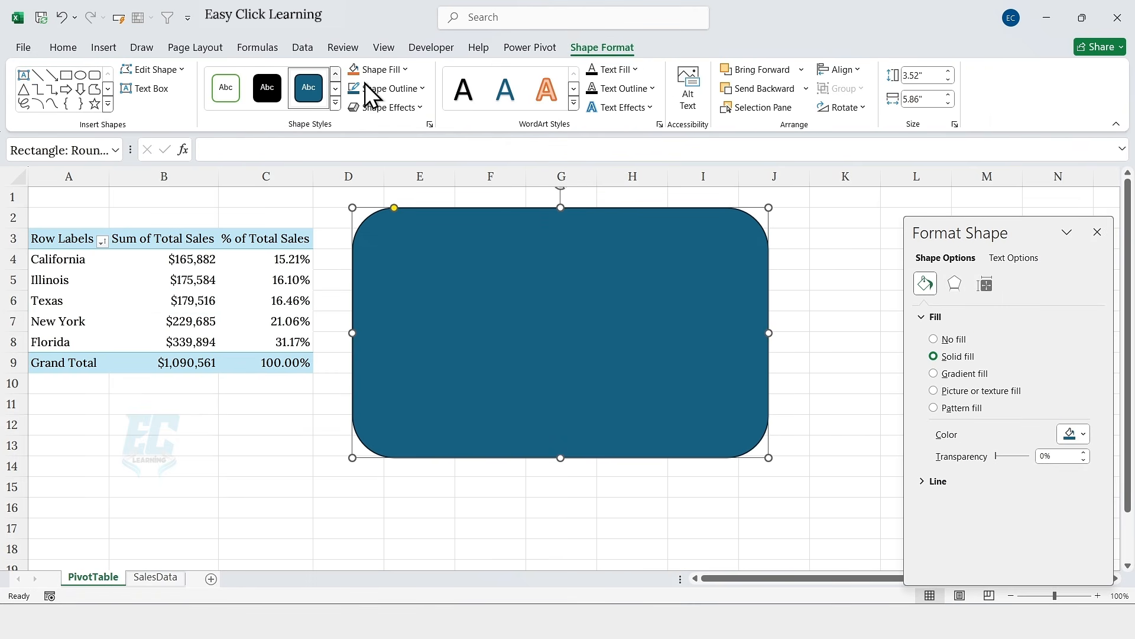
Step: Give the rounded rectangle a white fill and a black outline
{"action": "left_click", "coordinate": [403, 71]}
{"action": "key", "text": "Escape"}
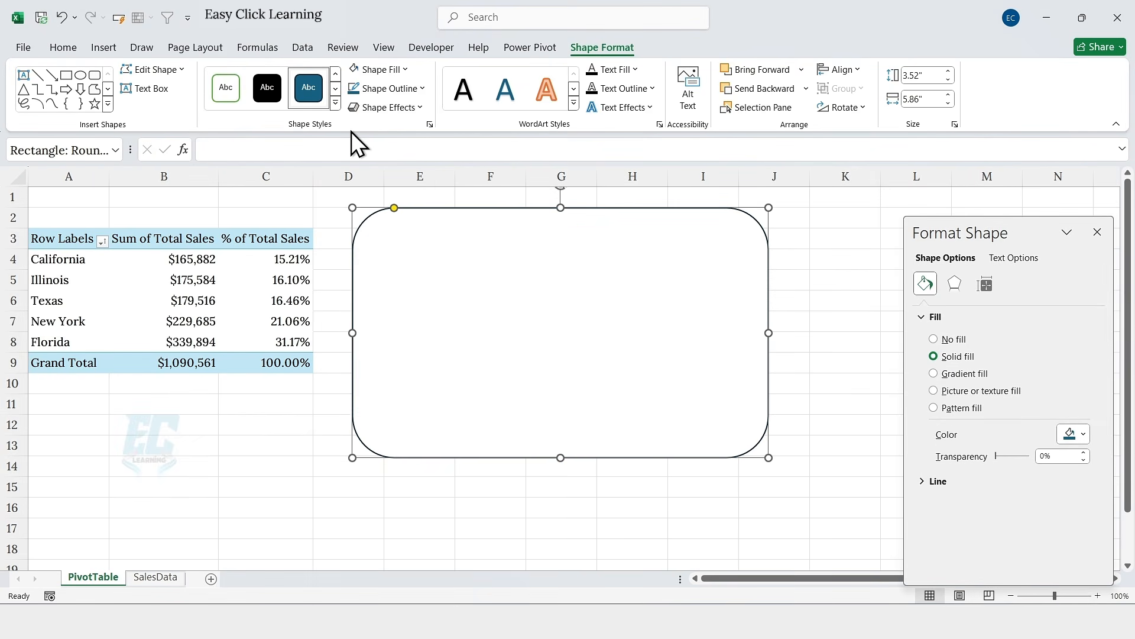
{"action": "left_click", "coordinate": [421, 90]}
{"action": "left_click", "coordinate": [364, 148]}
Step: Apply an outer bottom-right offset shadow to the rounded rectangle and send it to the back, behind the chart
{"action": "left_click", "coordinate": [422, 110]}
{"action": "mouse_move", "coordinate": [435, 164]}
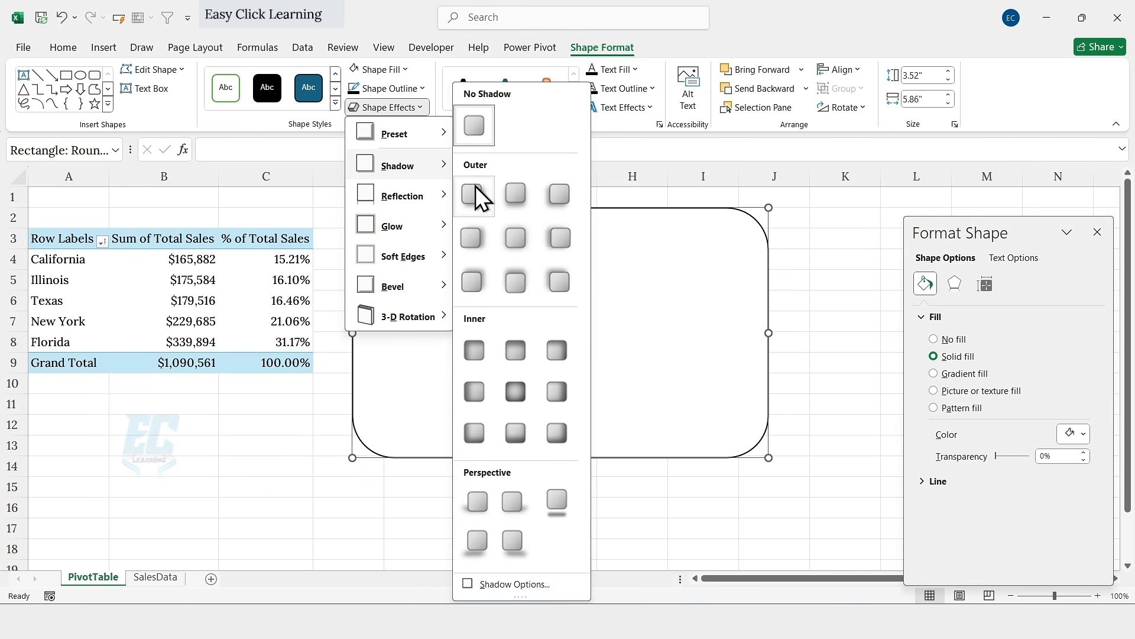
{"action": "left_click", "coordinate": [474, 201]}
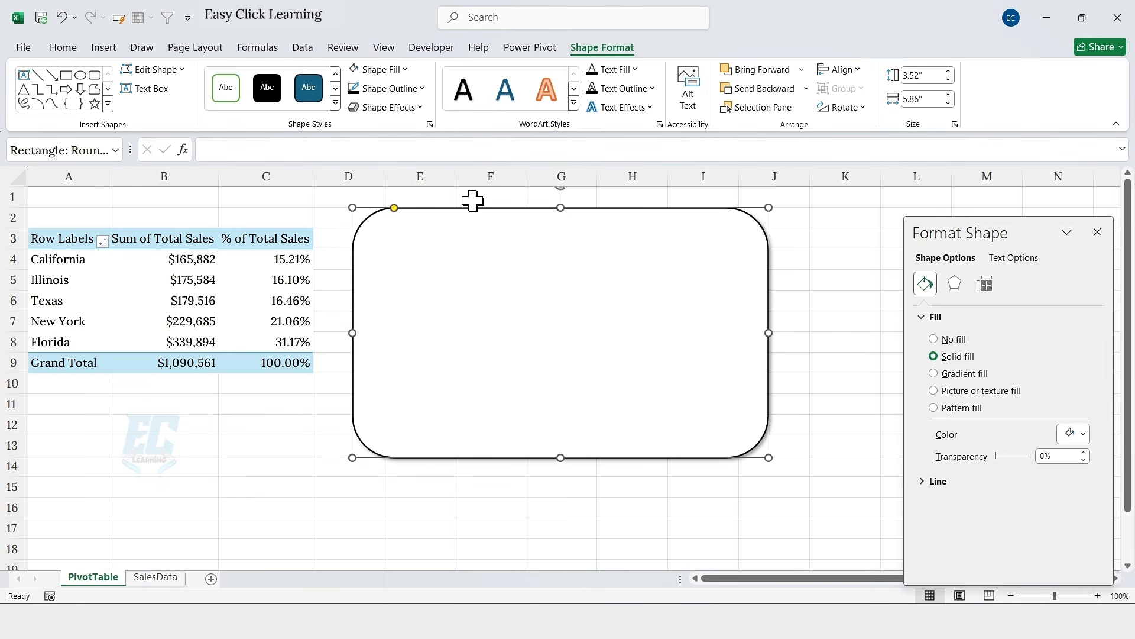
{"action": "right_click", "coordinate": [548, 246]}
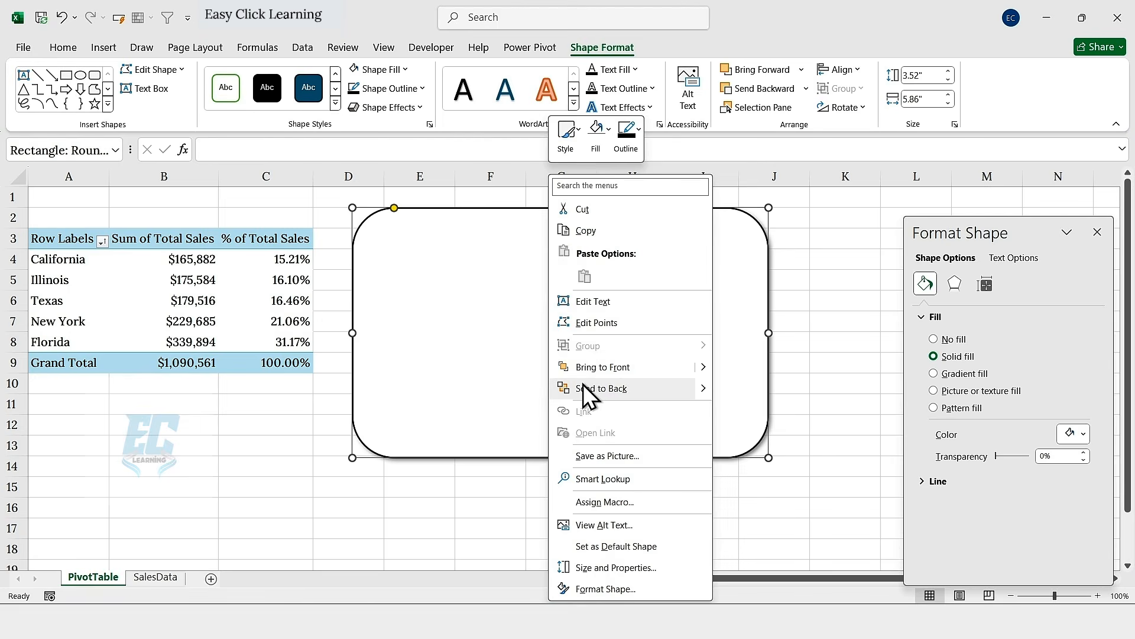
{"action": "left_click", "coordinate": [583, 386]}
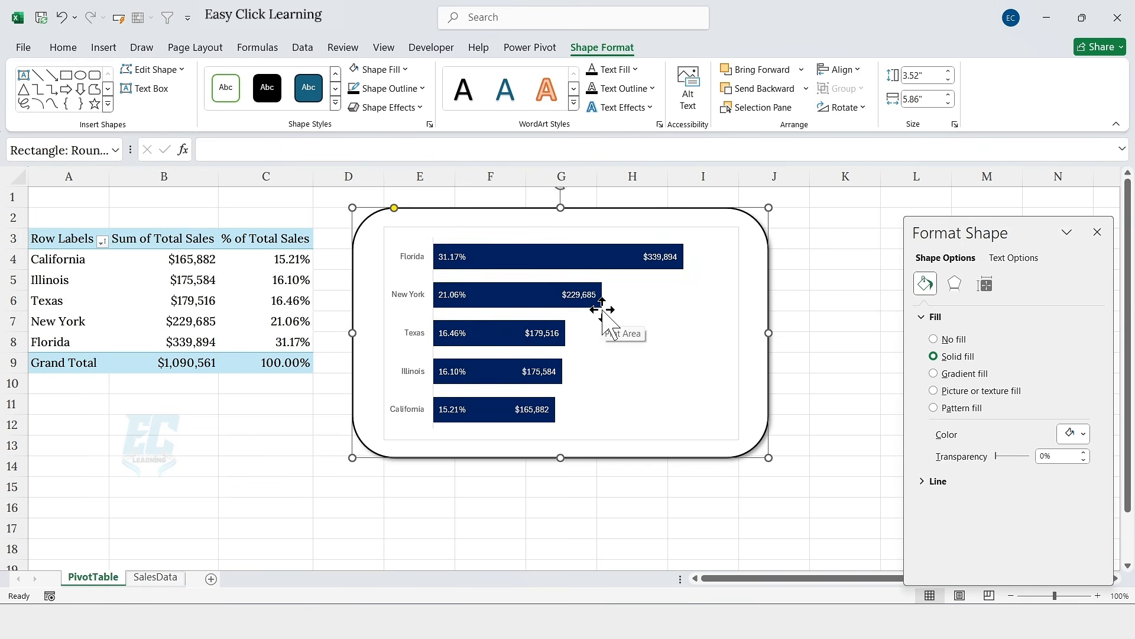
Step: Add a chart title to the bar chart reading "Sales Contribution by Employee"
{"action": "left_click", "coordinate": [588, 239]}
{"action": "left_click", "coordinate": [757, 237]}
{"action": "left_click", "coordinate": [790, 285]}
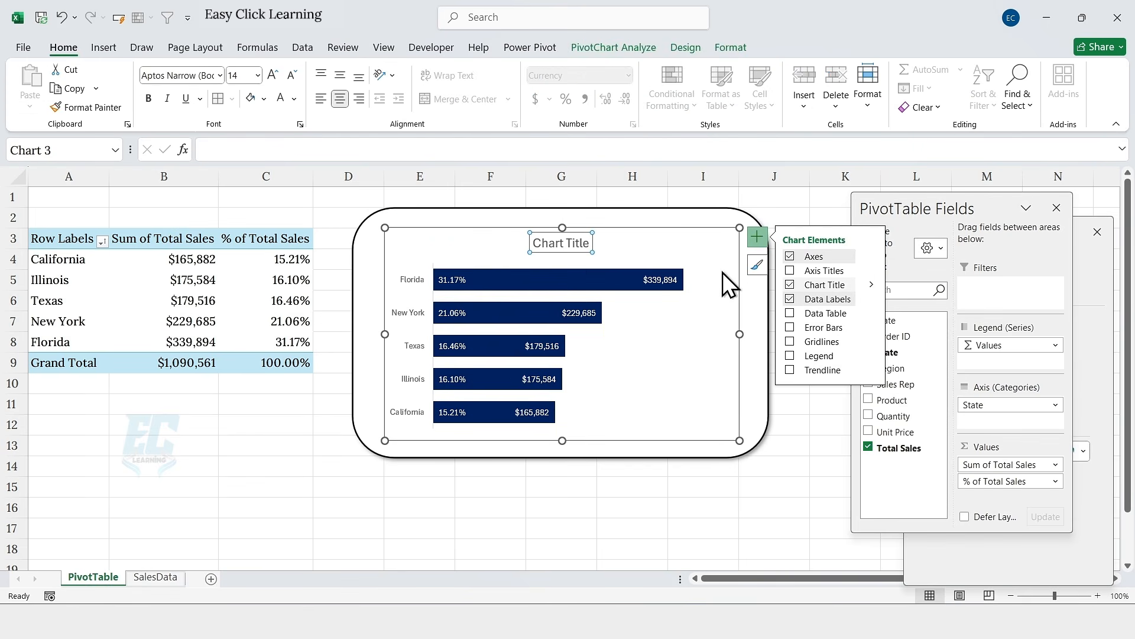
{"action": "triple_click", "coordinate": [561, 242]}
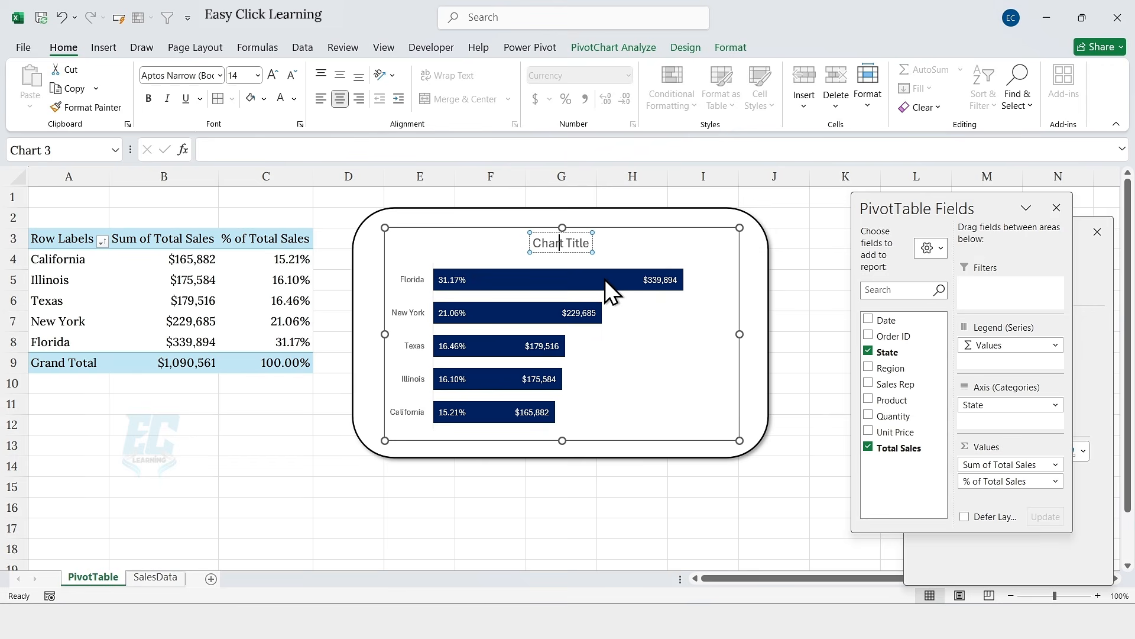
{"action": "type", "text": "Sales Co"}
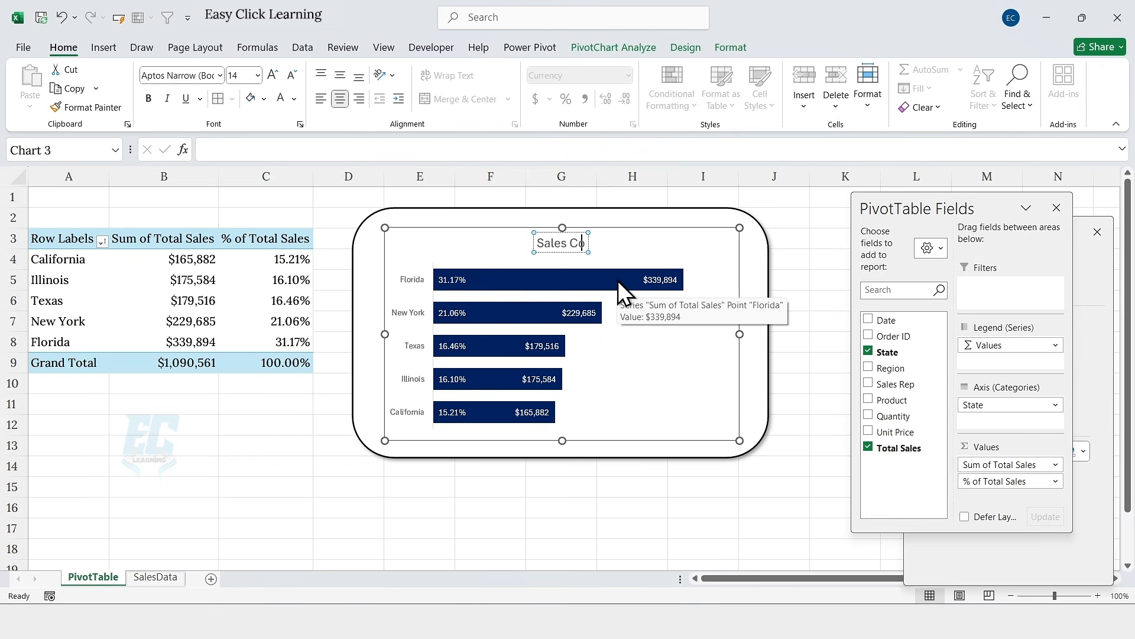
{"action": "type", "text": "ntribution by Employee"}
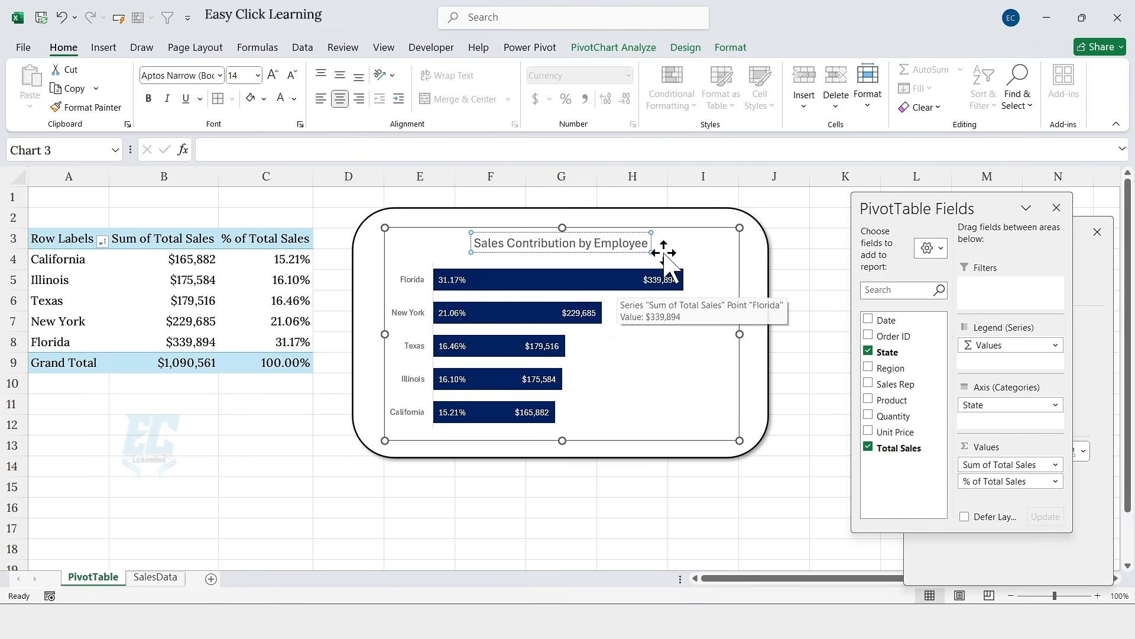
Step: Format the chart title in bold, black Lora font
{"action": "left_click", "coordinate": [670, 244]}
{"action": "left_click", "coordinate": [636, 244]}
{"action": "left_click", "coordinate": [294, 98]}
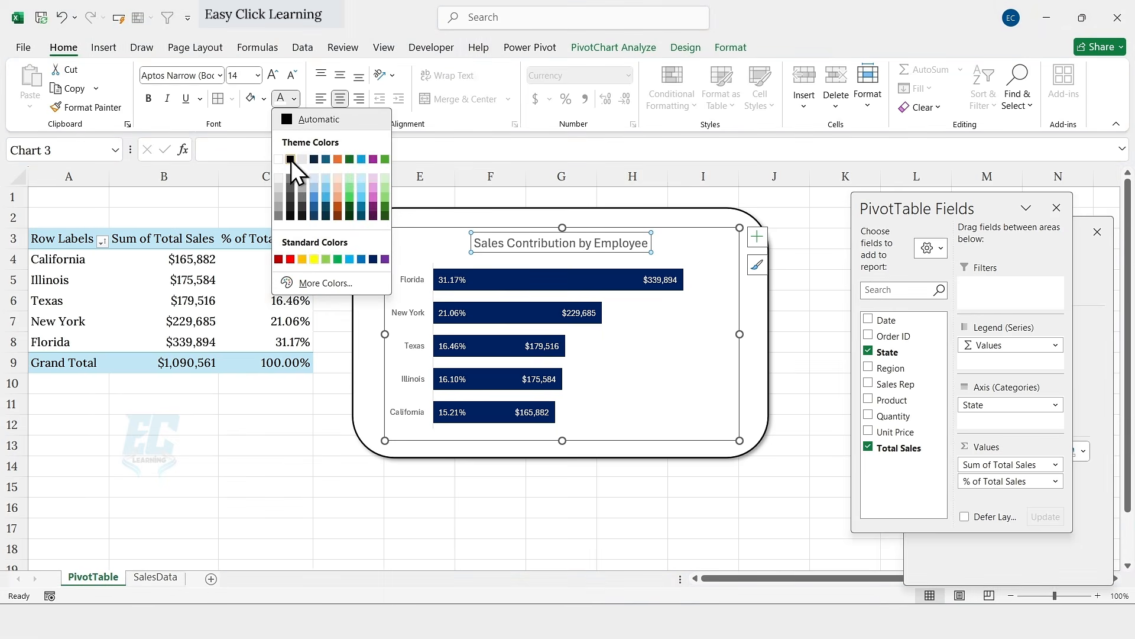
{"action": "left_click", "coordinate": [290, 159]}
{"action": "left_click", "coordinate": [220, 75]}
{"action": "type", "text": "Lora"}
{"action": "key", "text": "Return"}
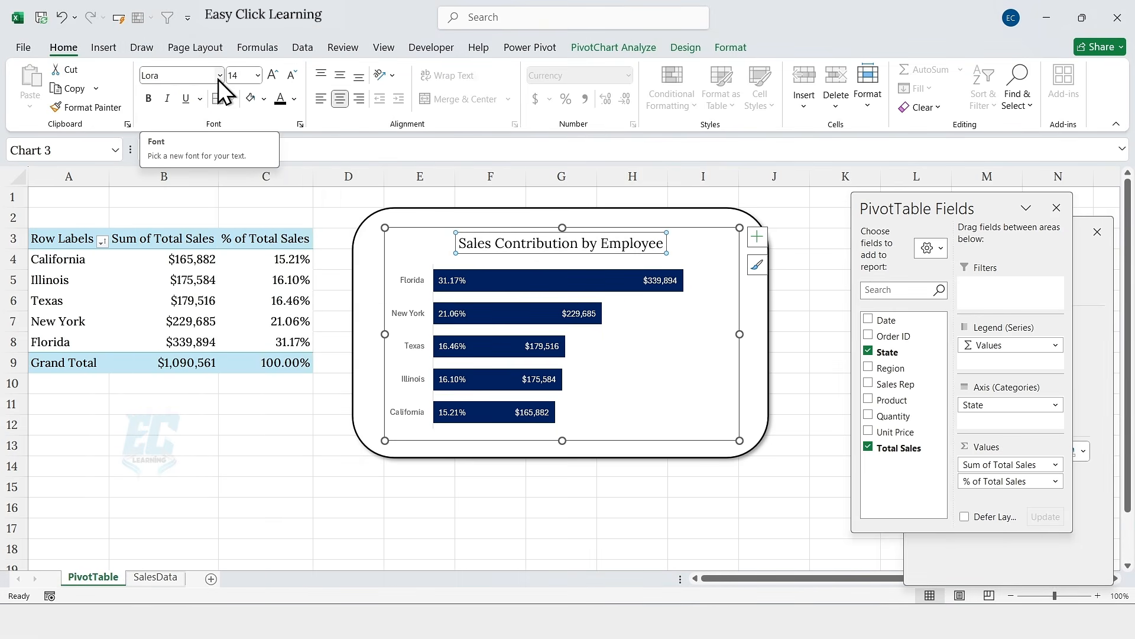
{"action": "key", "text": "ctrl+b"}
Step: Format the chart area with no border line so only the rounded rectangle frames the chart
{"action": "right_click", "coordinate": [694, 239]}
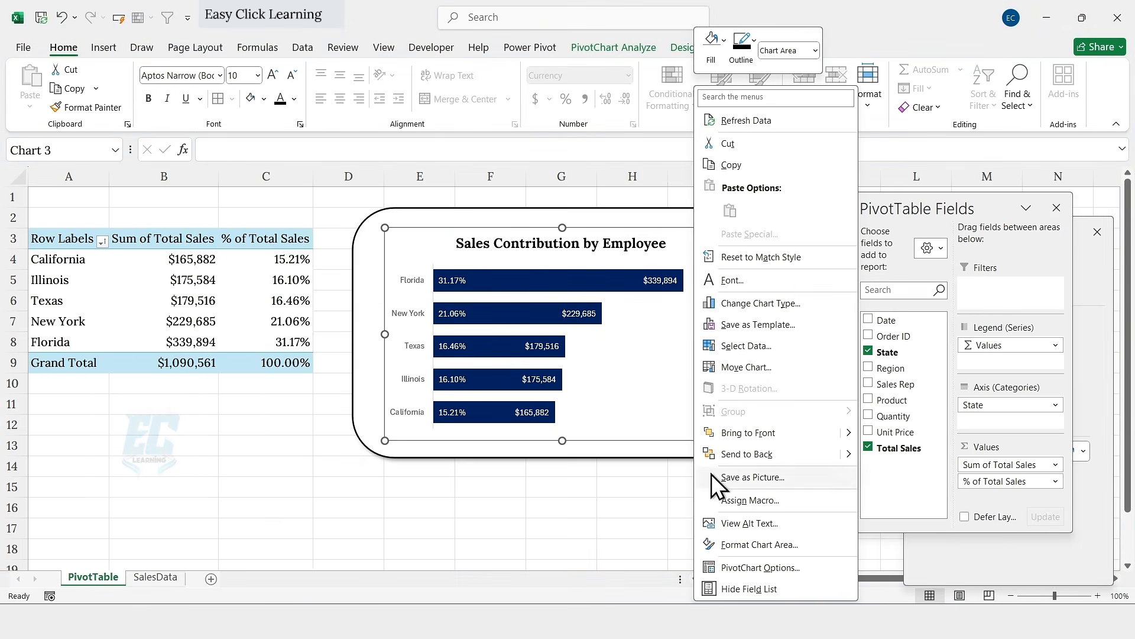
{"action": "left_click", "coordinate": [740, 543]}
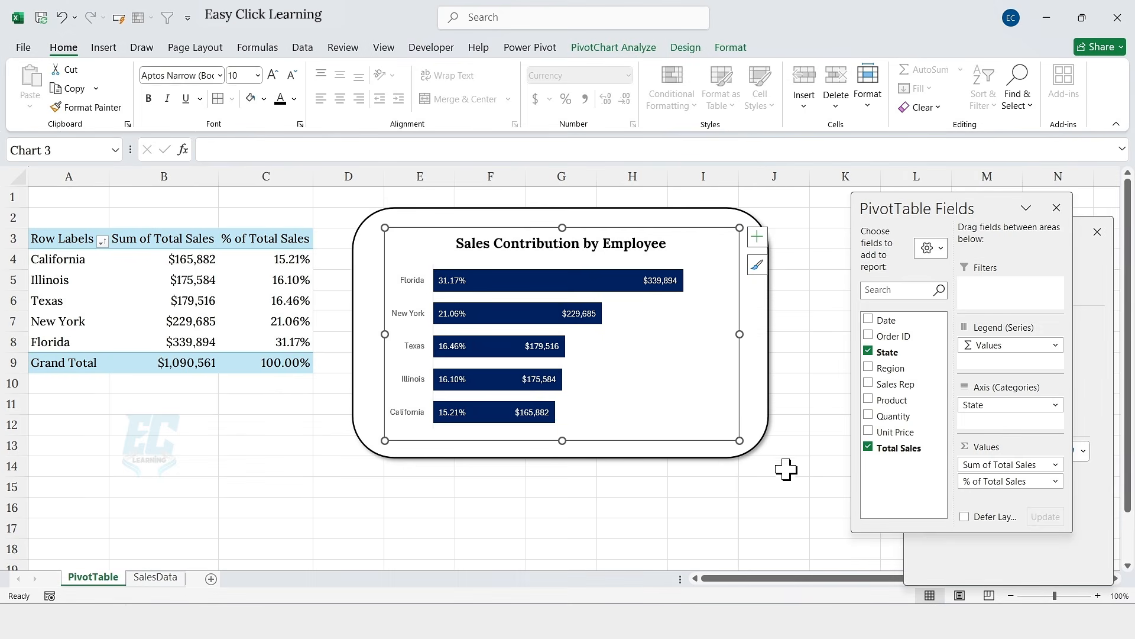
{"action": "left_click", "coordinate": [940, 479]}
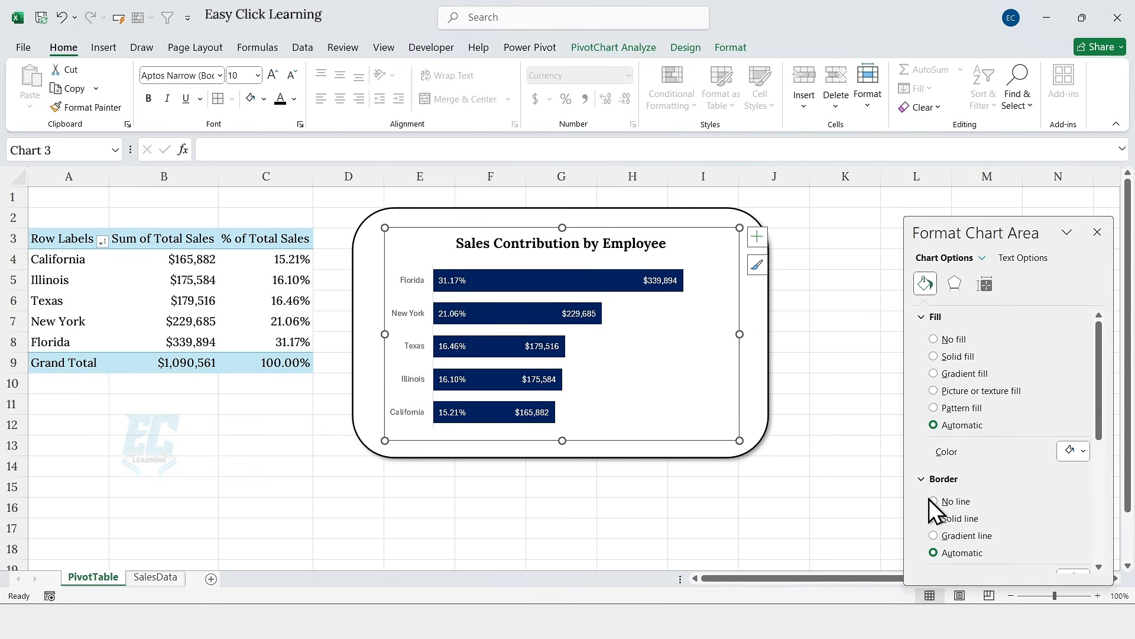
Step: Group the rounded rectangle with the bar chart and move the group slightly to the right and down on the sheet
{"action": "left_click", "coordinate": [730, 218]}
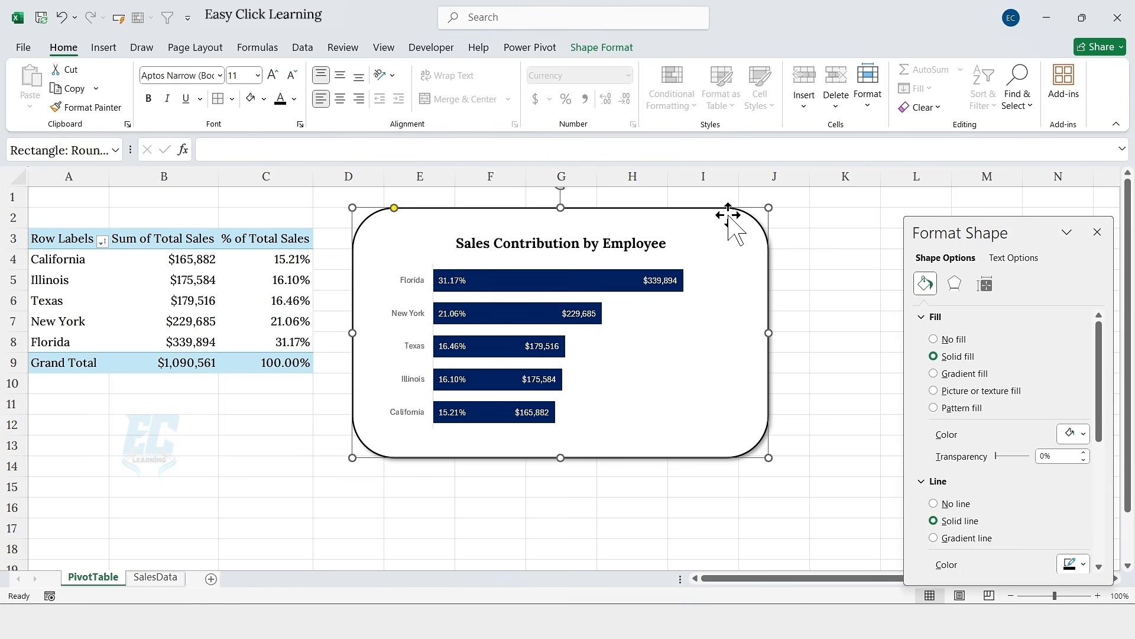
{"action": "left_click", "coordinate": [721, 232]}
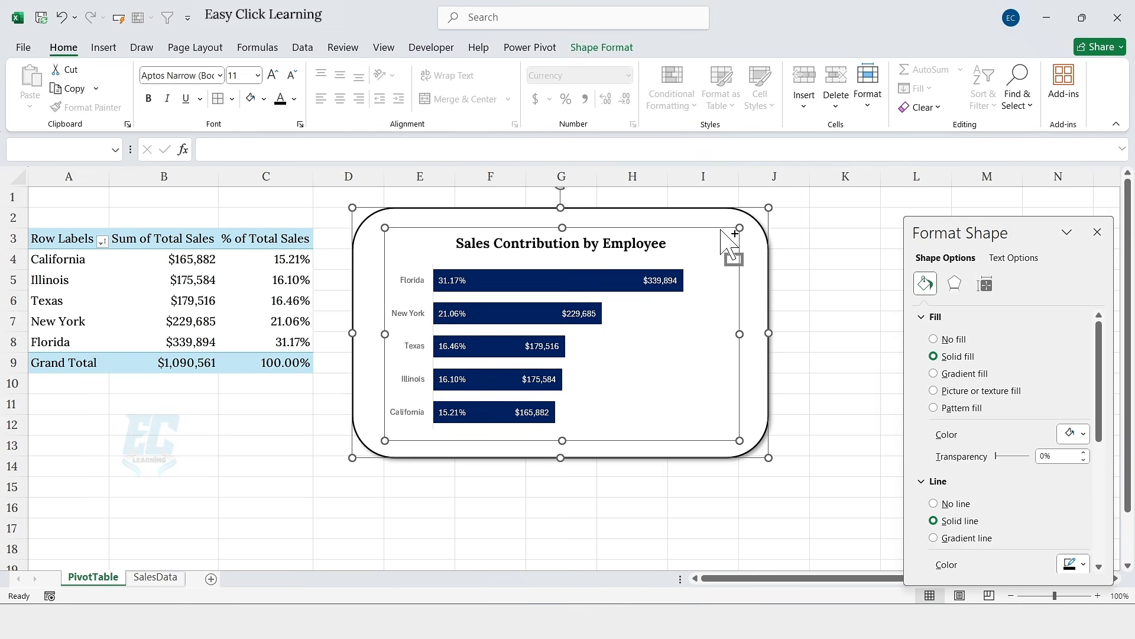
{"action": "right_click", "coordinate": [722, 232]}
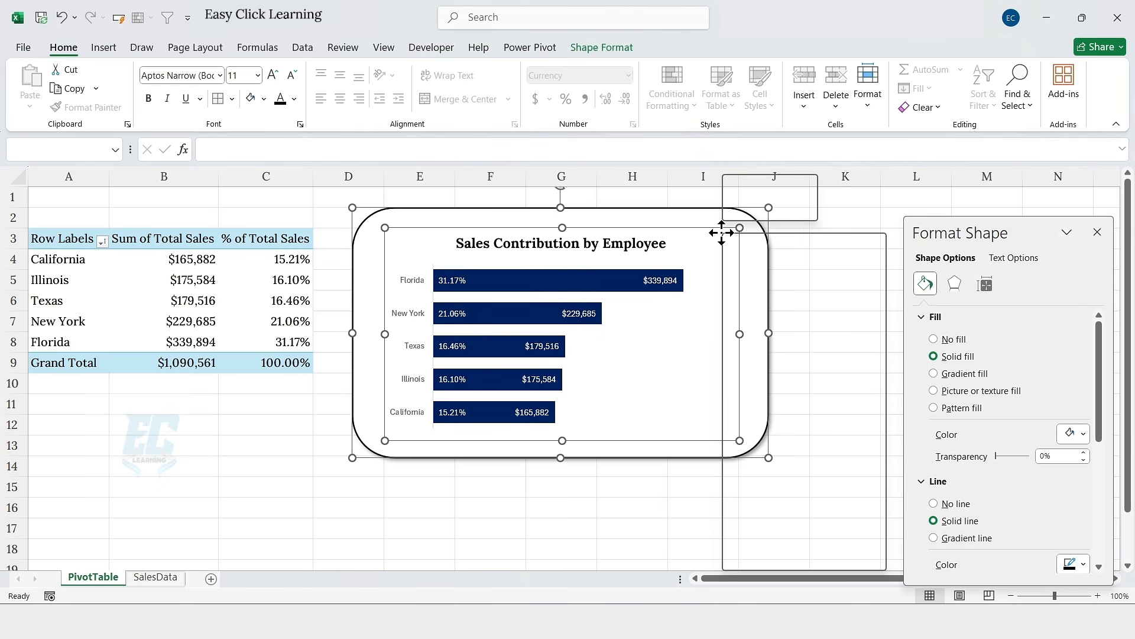
{"action": "mouse_move", "coordinate": [806, 364]}
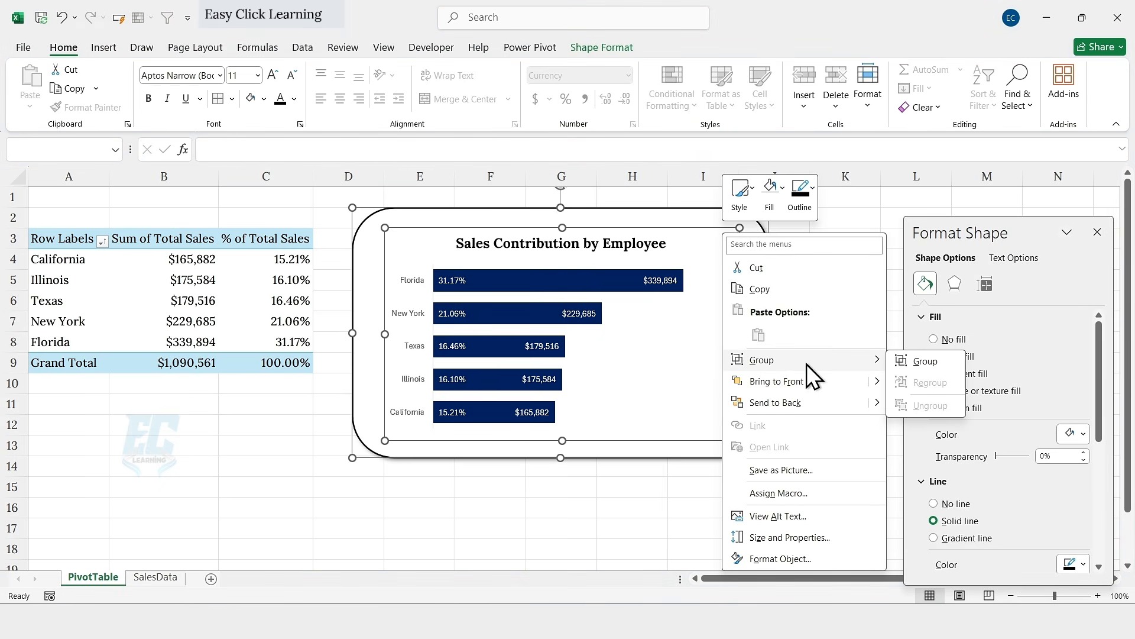
{"action": "left_click", "coordinate": [922, 362]}
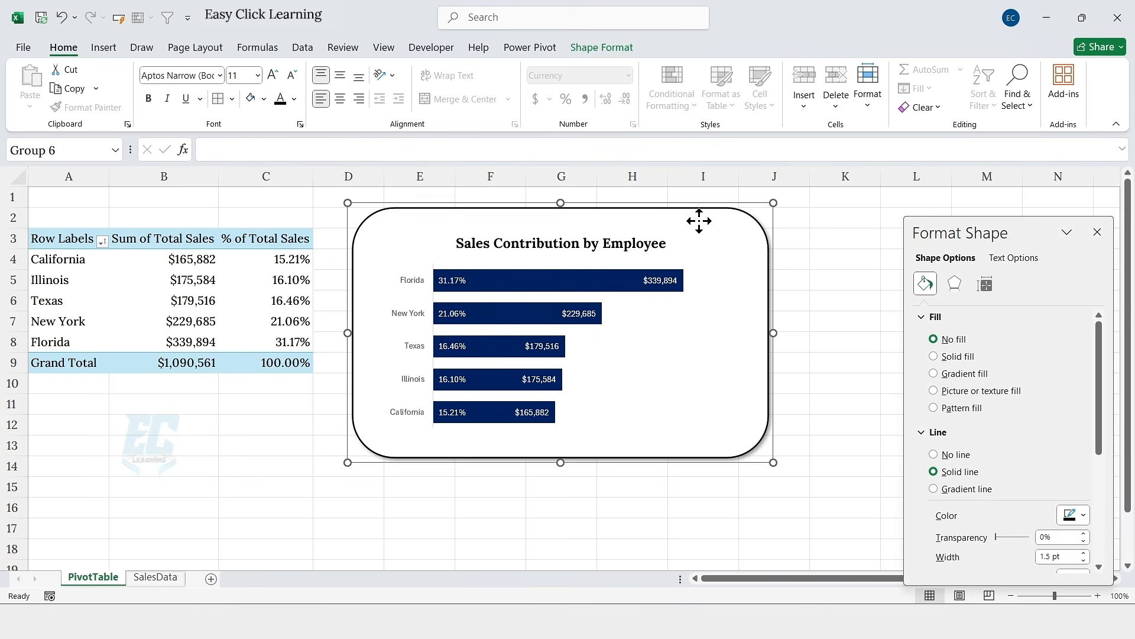
{"action": "left_click_drag", "start_coordinate": [699, 221], "coordinate": [730, 239]}
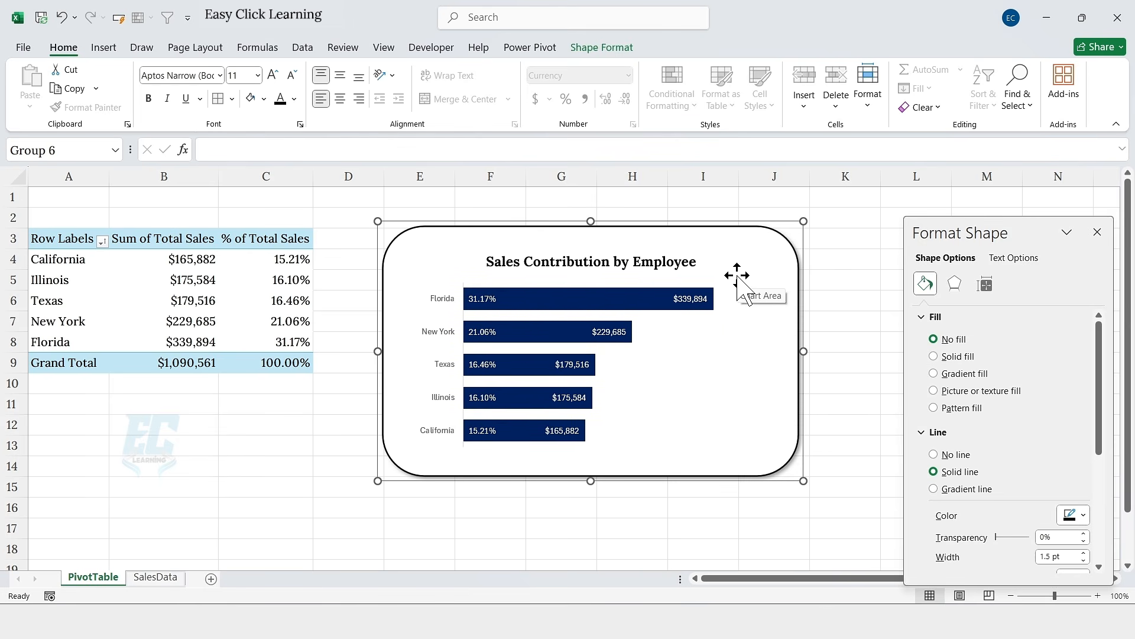